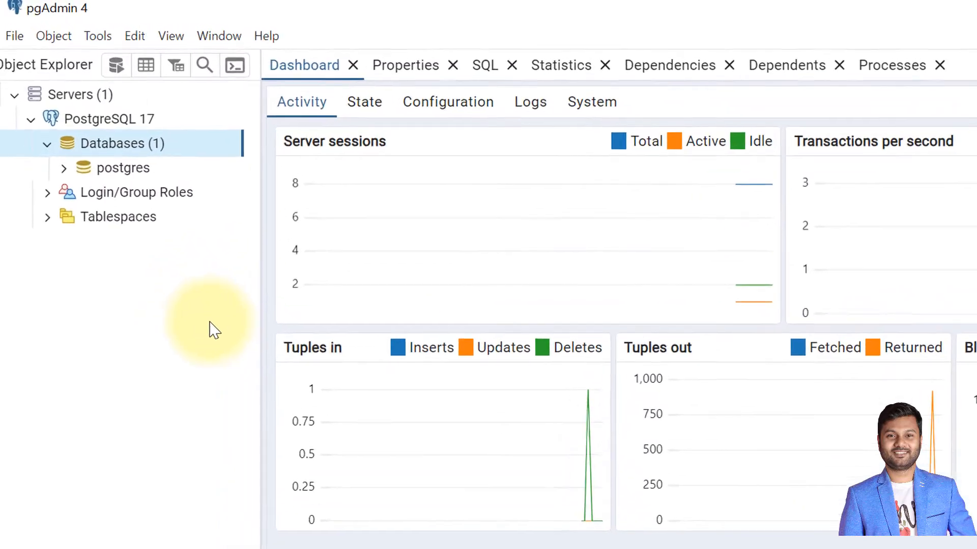
# - Create a new database named dvdrental on the PostgreSQL 17 server
pyautogui.click(138, 145)
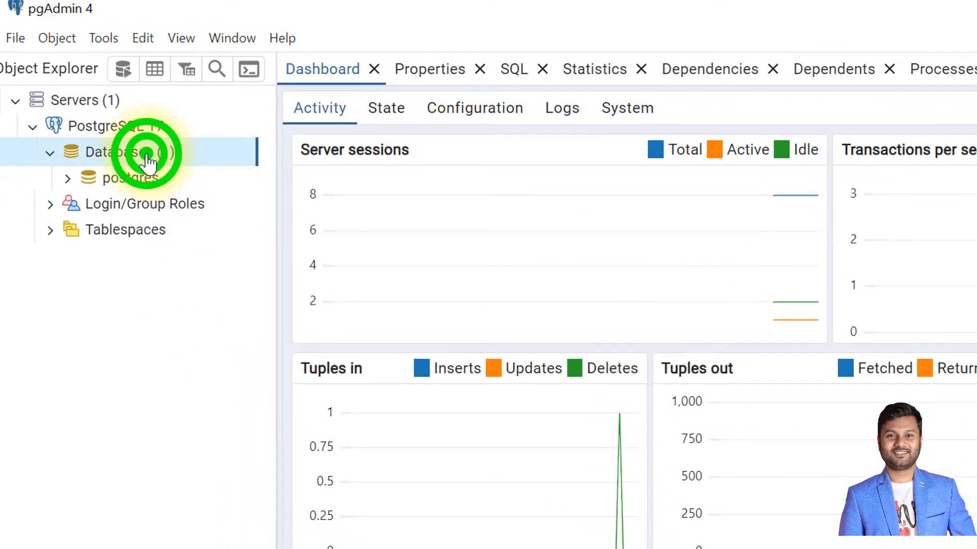
pyautogui.rightClick(146, 161)
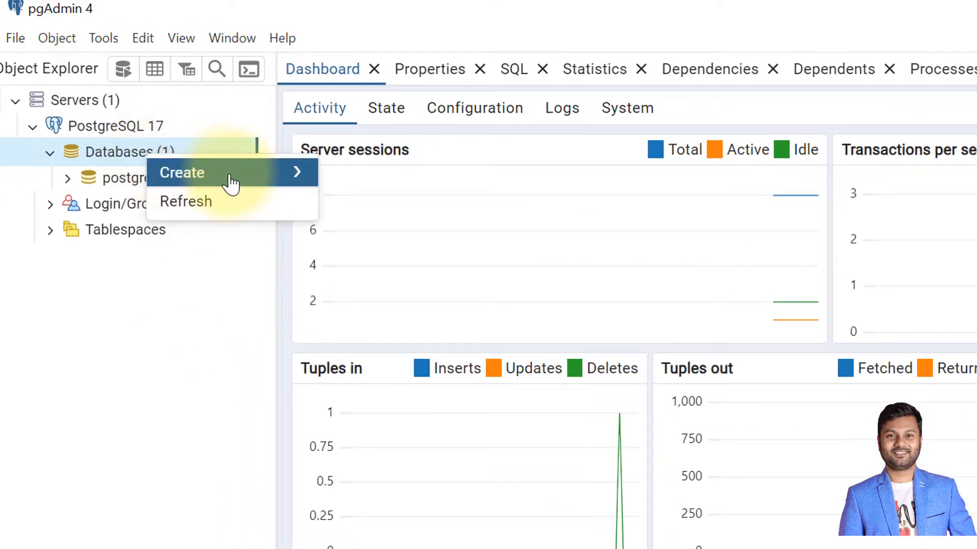
pyautogui.moveTo(233, 183)
pyautogui.click(376, 178)
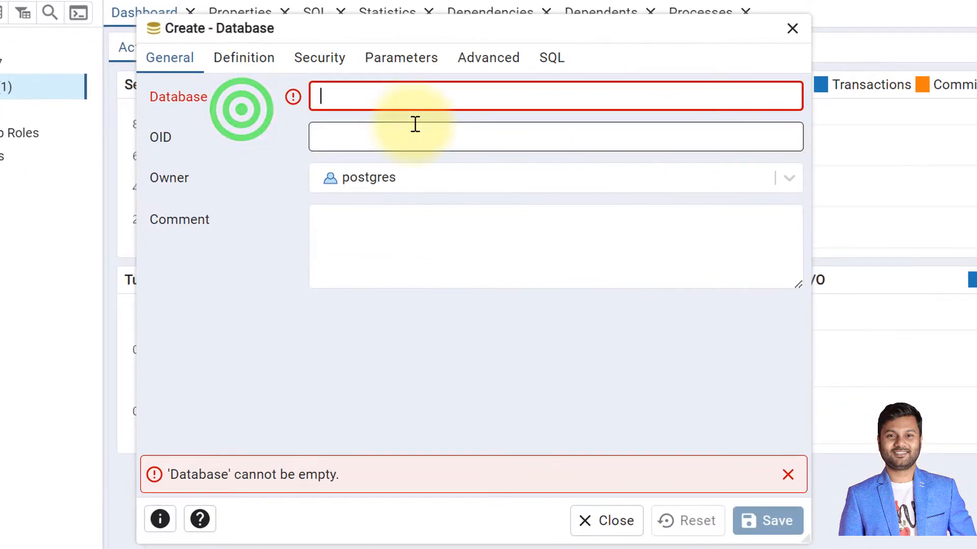
pyautogui.click(436, 108)
pyautogui.write('dvd')
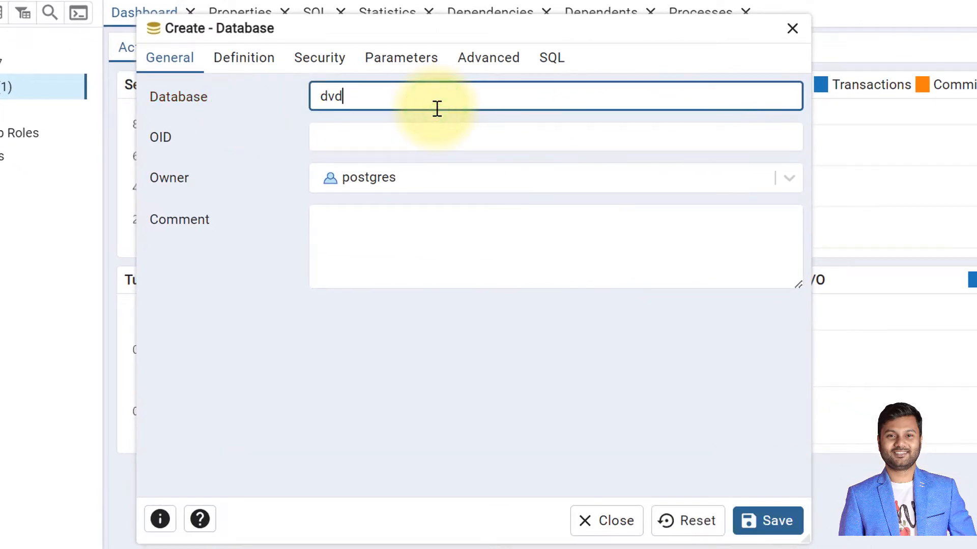
pyautogui.write('rental')
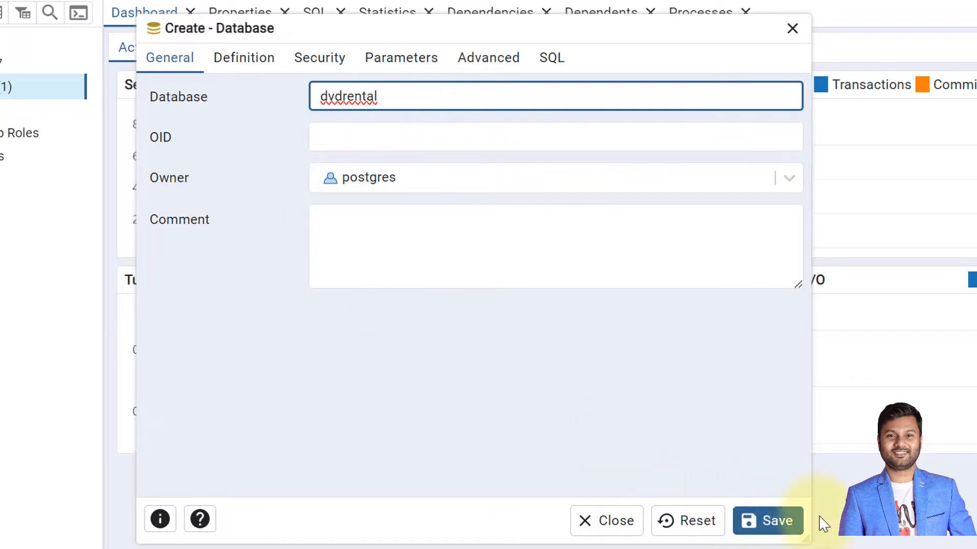
pyautogui.click(778, 520)
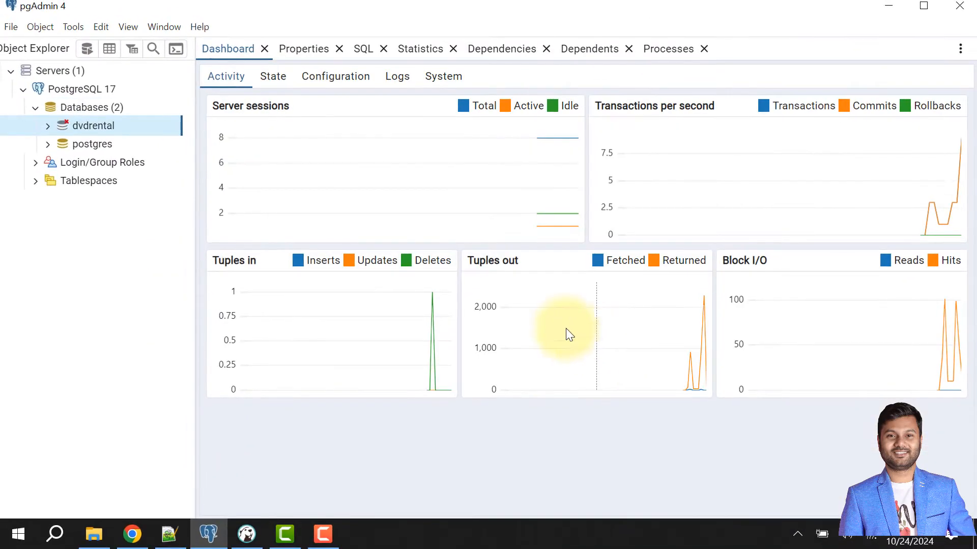
# - Open the Restore settings for the dvdrental database and set the format to Custom or tar
pyautogui.click(92, 126)
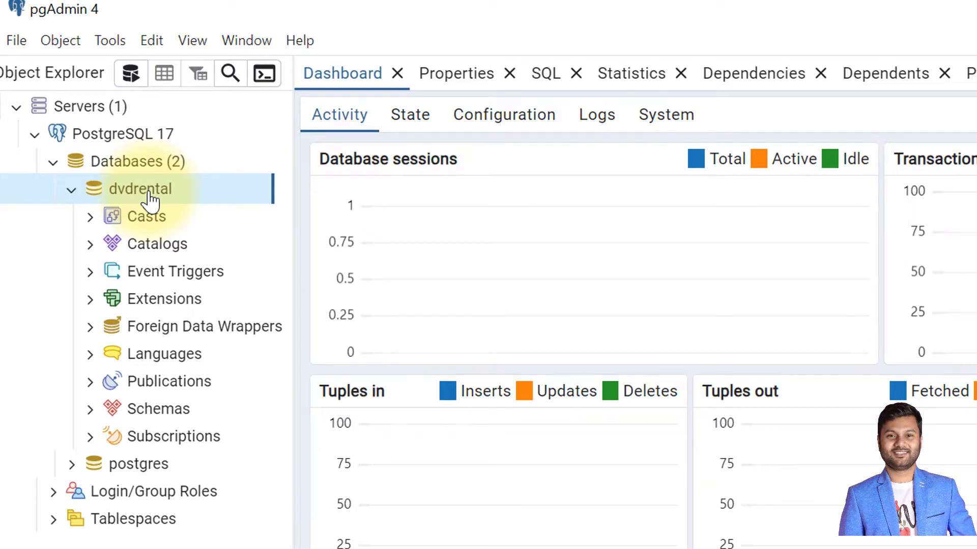
pyautogui.rightClick(145, 195)
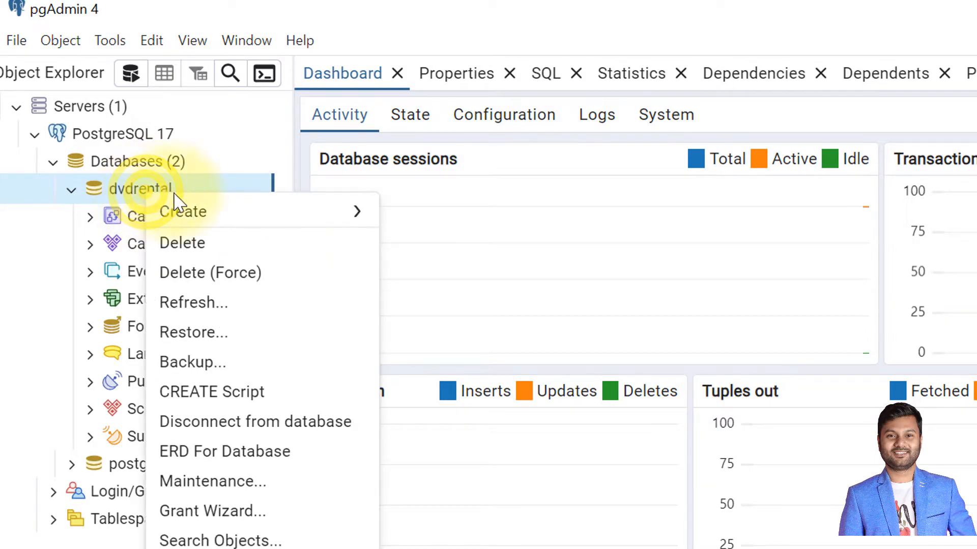
pyautogui.click(271, 339)
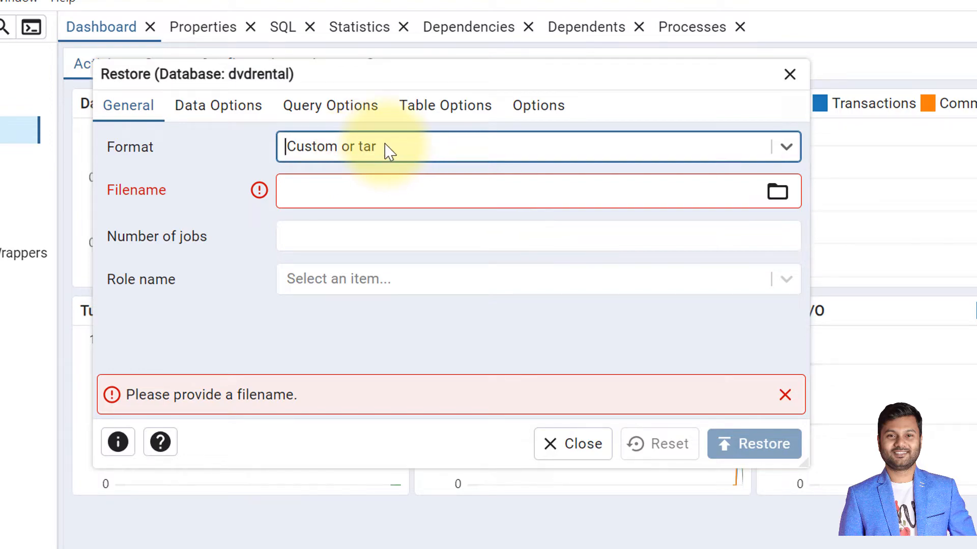
pyautogui.click(788, 148)
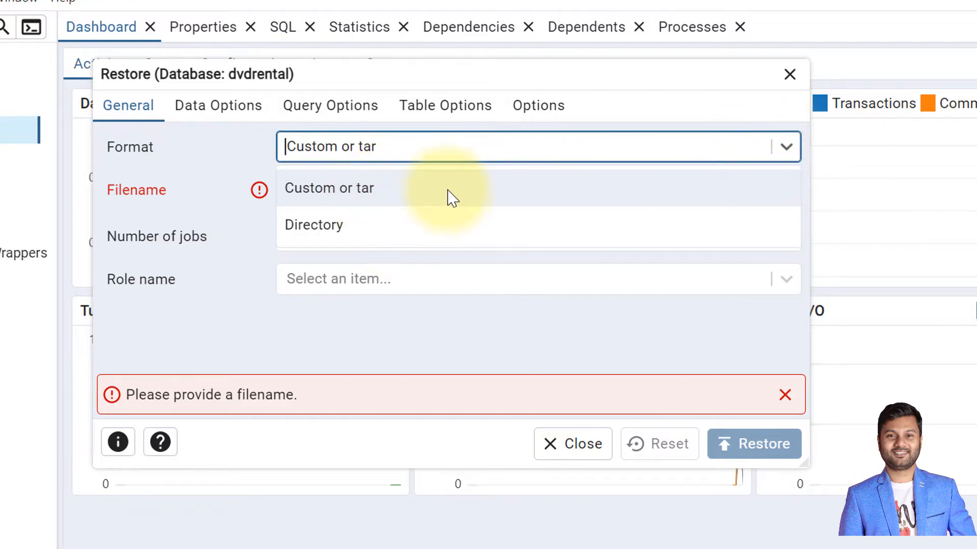
pyautogui.click(490, 191)
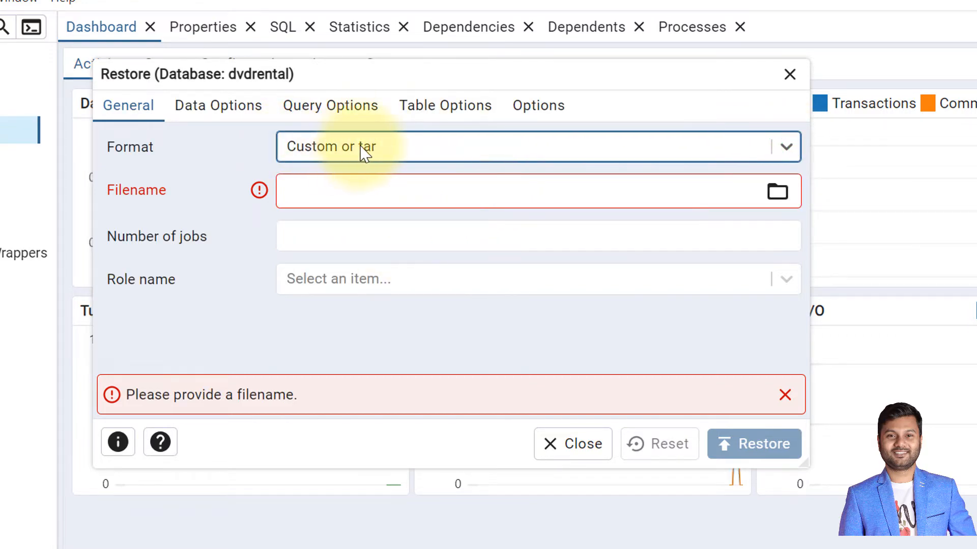
# - Choose D:\PostgreSQL\dvdrental.tar as the backup file, with all file types listed, and run the restore
pyautogui.click(777, 192)
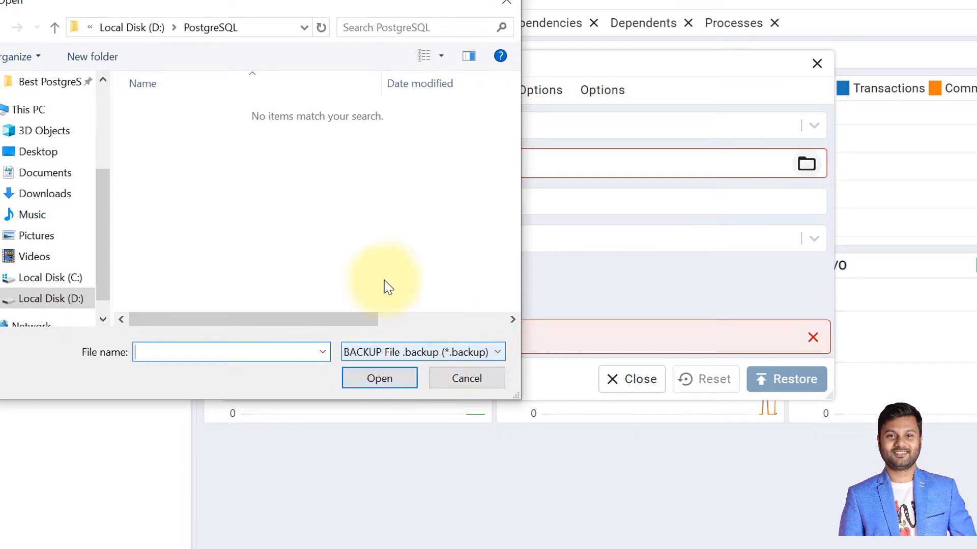
pyautogui.click(407, 352)
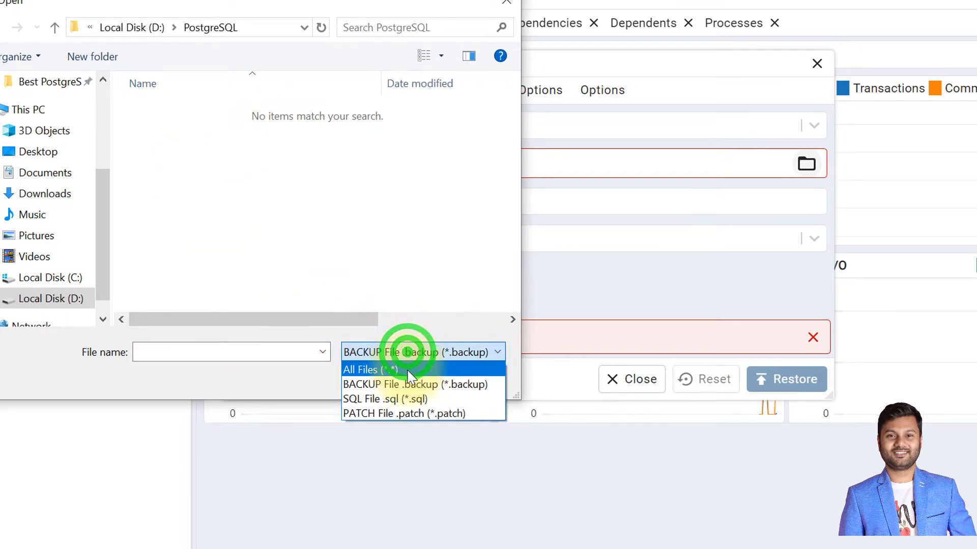
pyautogui.click(405, 369)
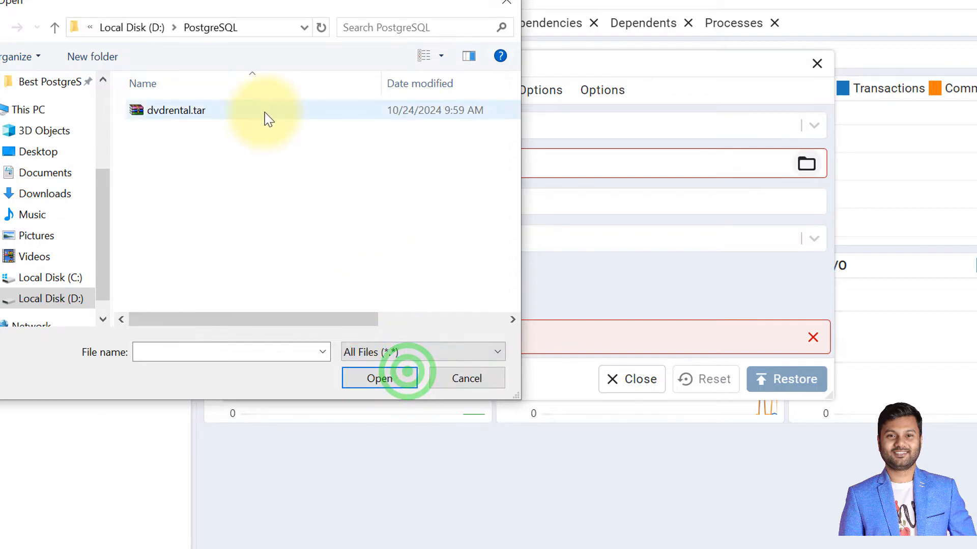
pyautogui.click(213, 111)
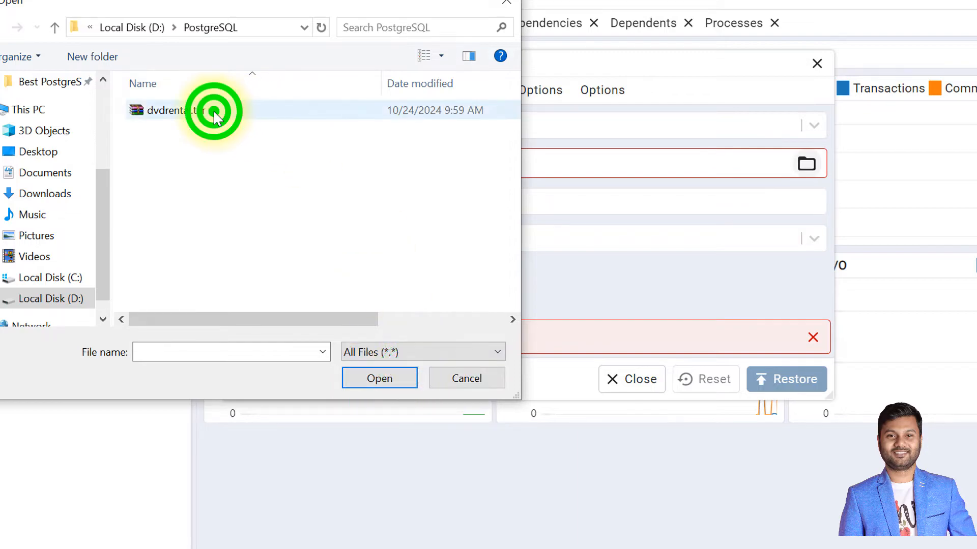
pyautogui.click(380, 378)
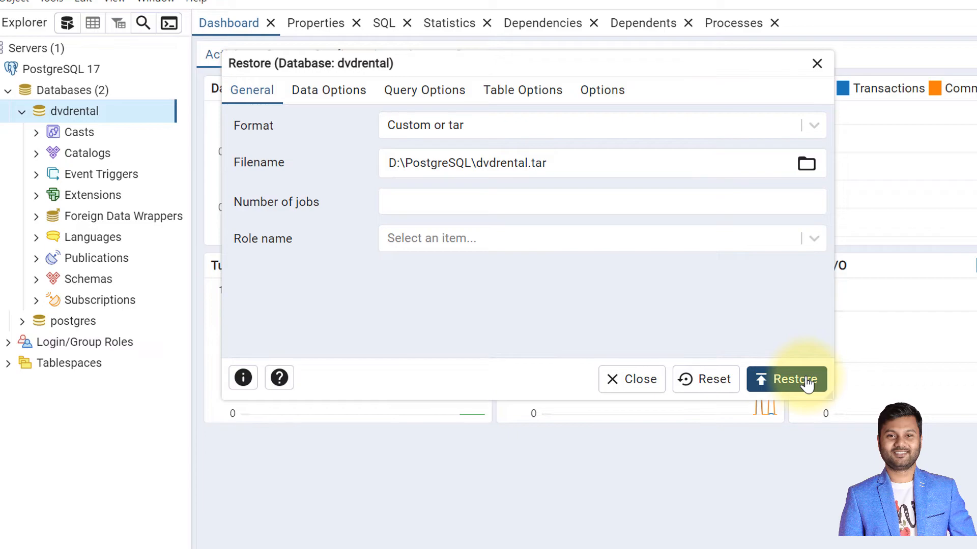
pyautogui.click(807, 384)
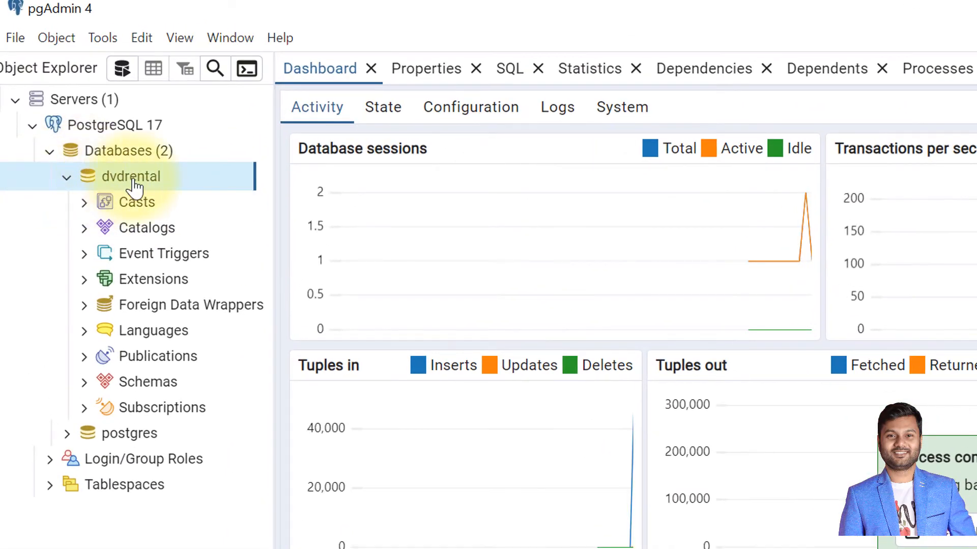
# - Examine the tables and views in the public schema of the dvdrental database
pyautogui.click(83, 383)
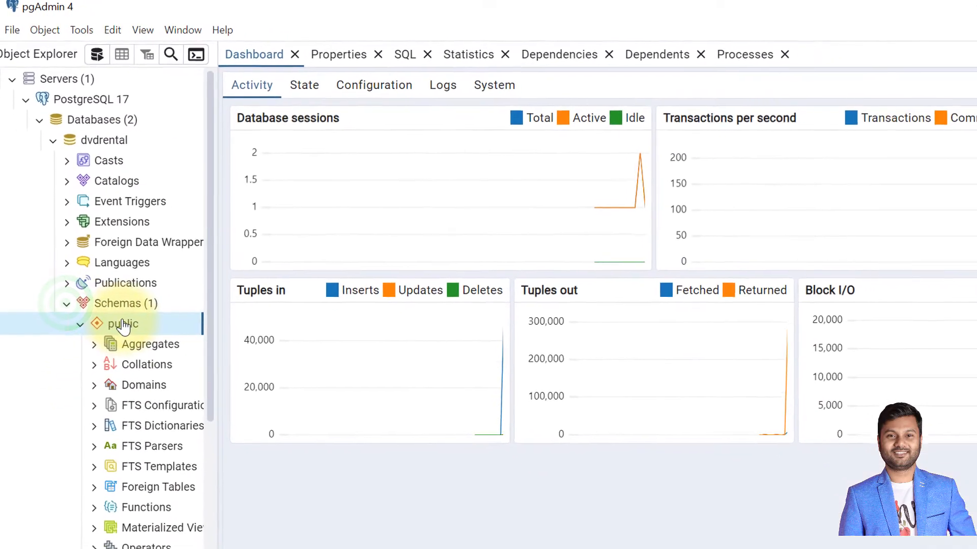
pyautogui.scroll(-4, 159, 417)
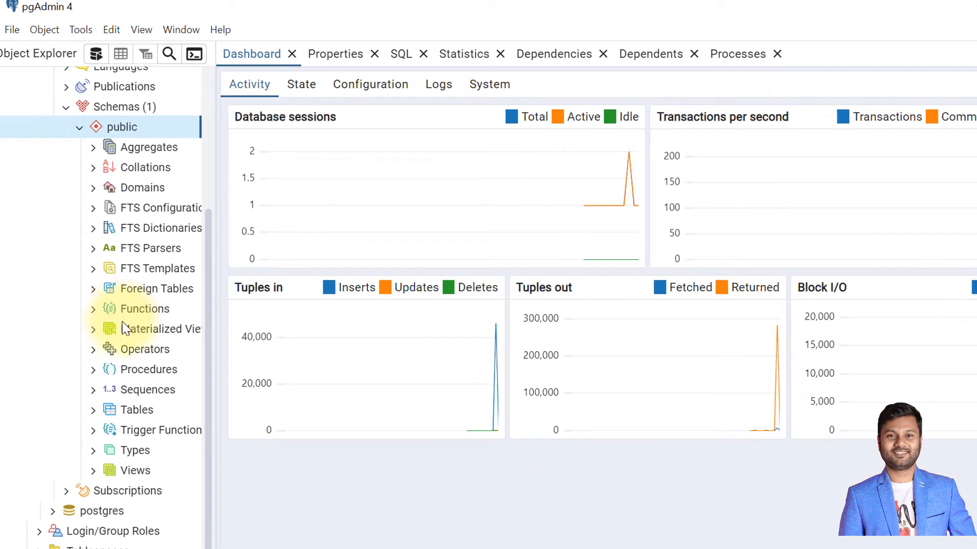
pyautogui.click(92, 410)
pyautogui.scroll(-5, 153, 425)
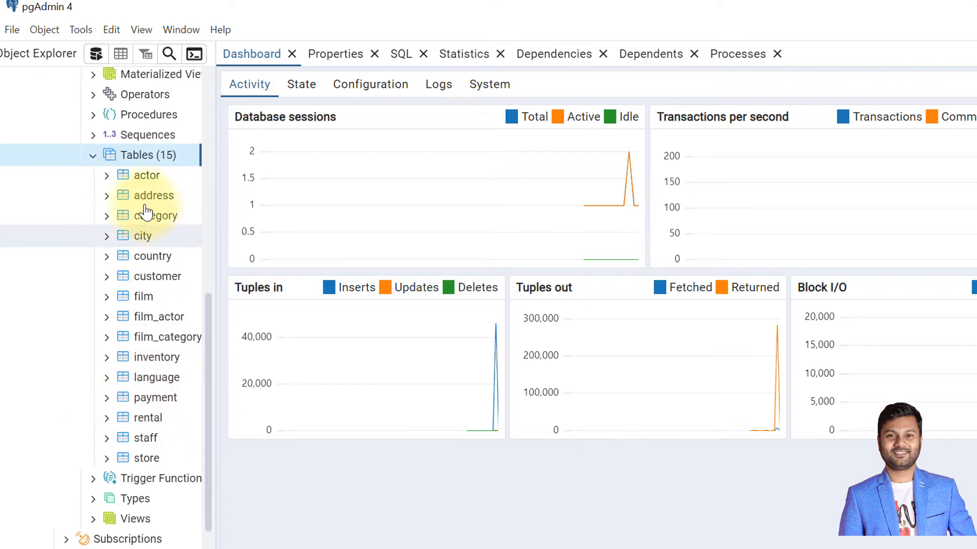
pyautogui.click(95, 515)
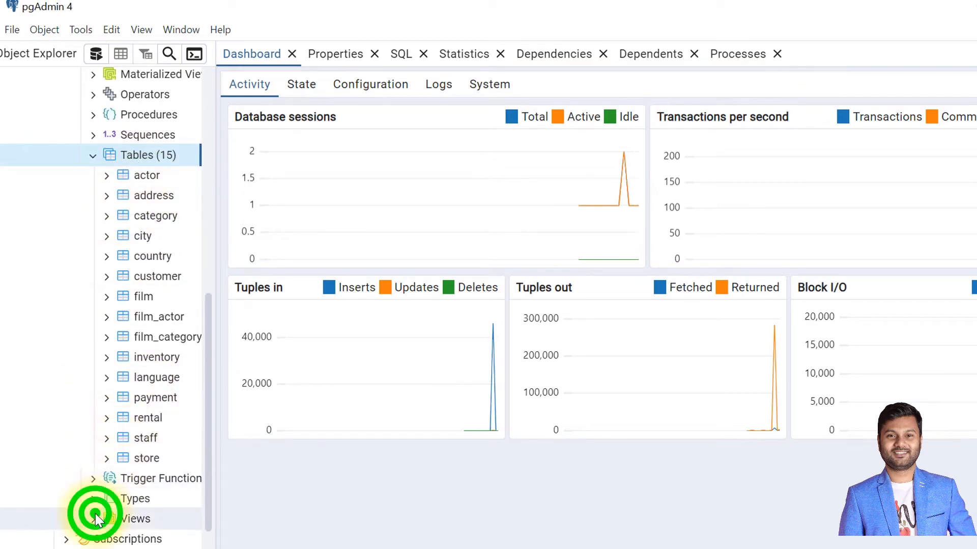
pyautogui.scroll(-4, 140, 416)
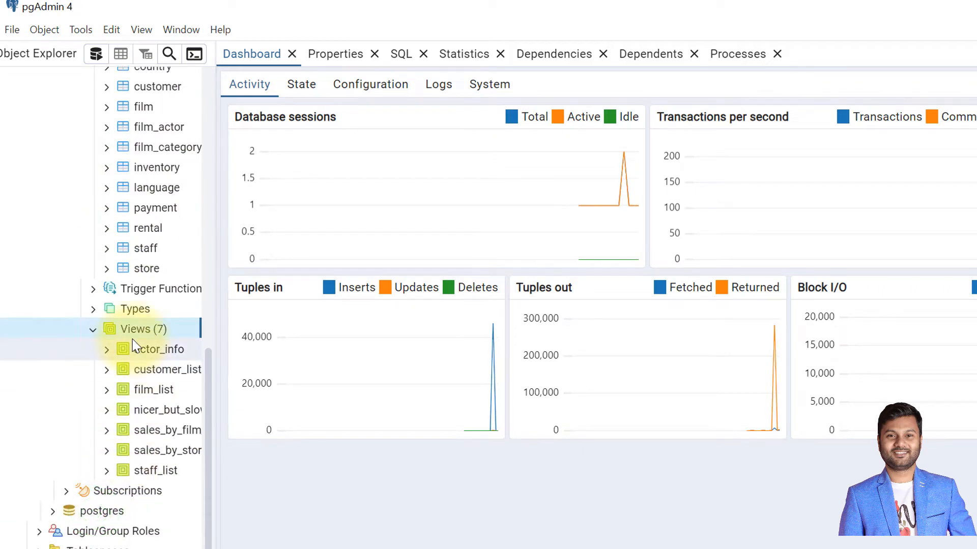
pyautogui.scroll(12, 133, 346)
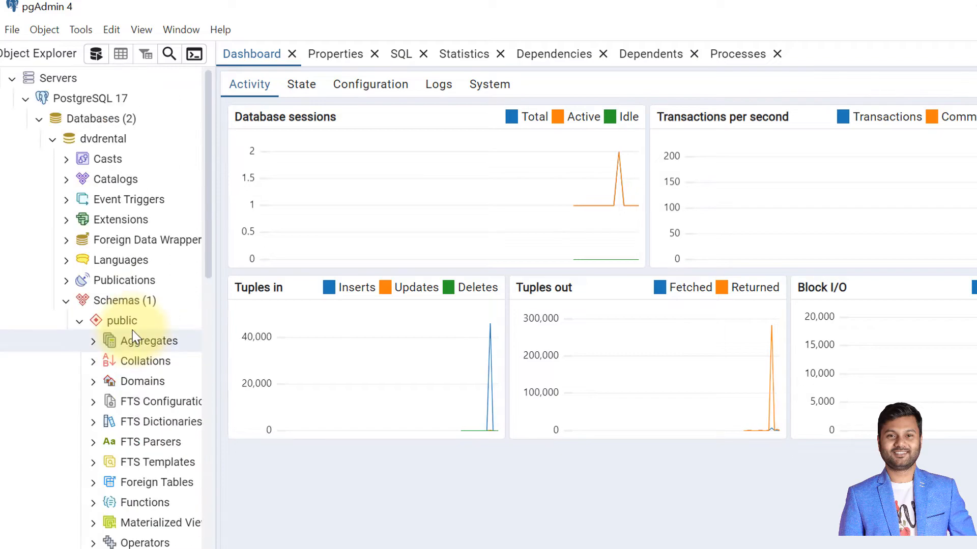
# - Force-delete the dvdrental database from the PostgreSQL 17 server
pyautogui.click(117, 140)
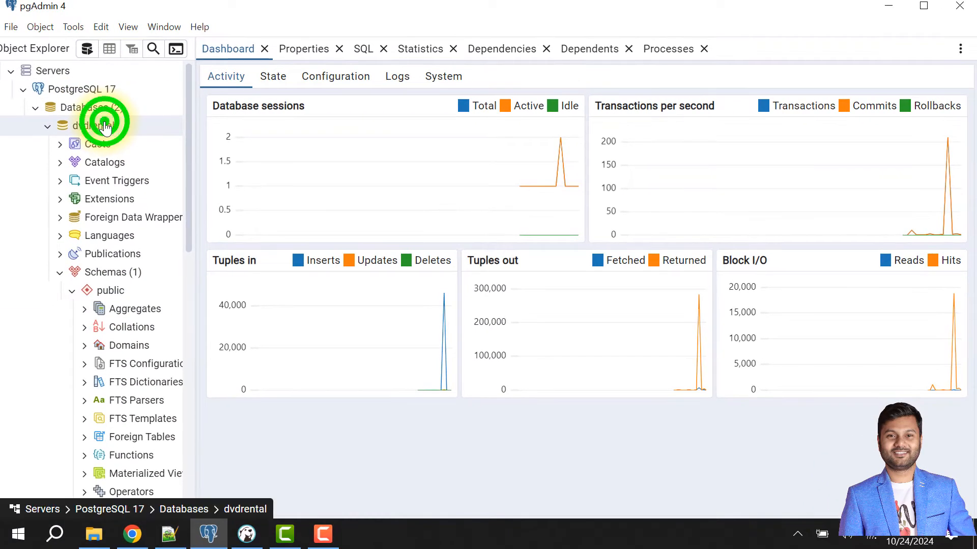
pyautogui.rightClick(106, 126)
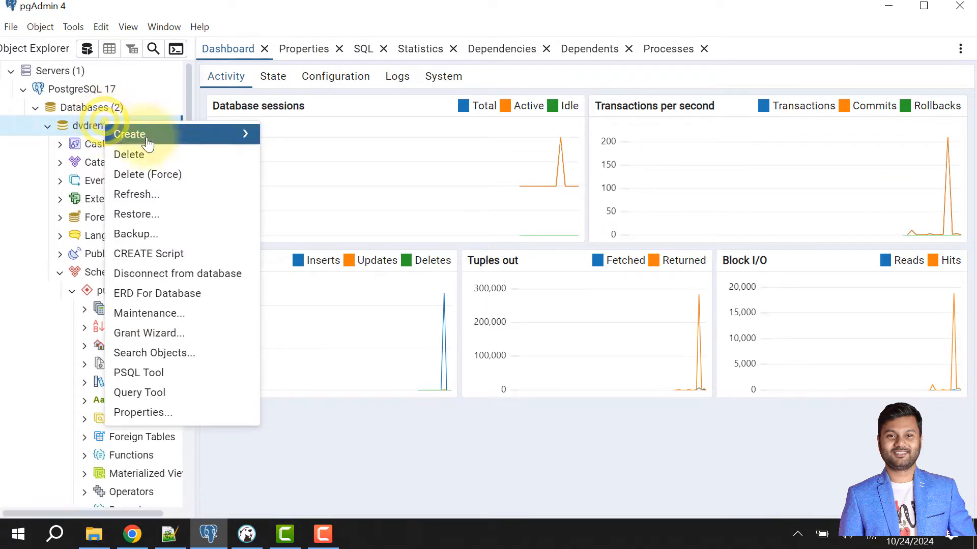
pyautogui.click(164, 174)
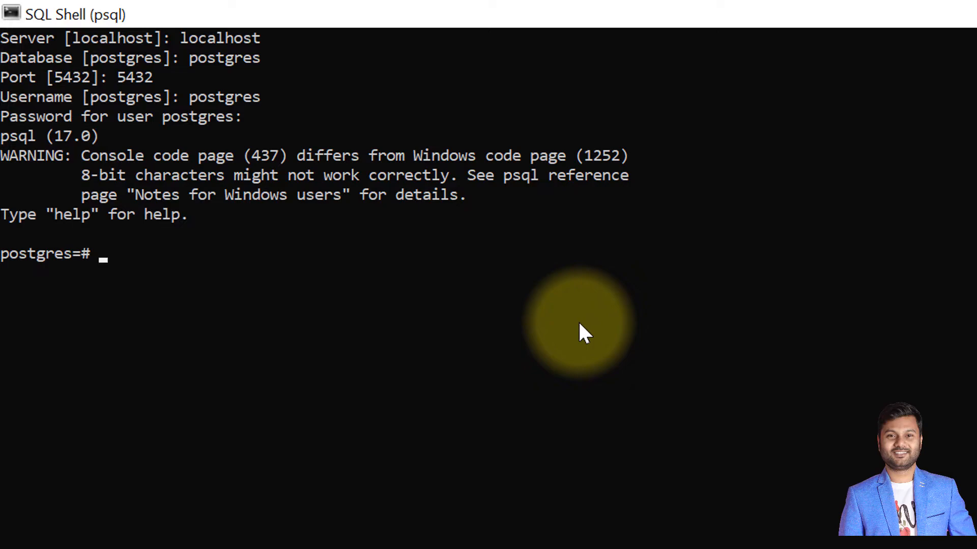
# - In SQL Shell (psql), run "create database dvdrental;" to create the database
pyautogui.write('create d')
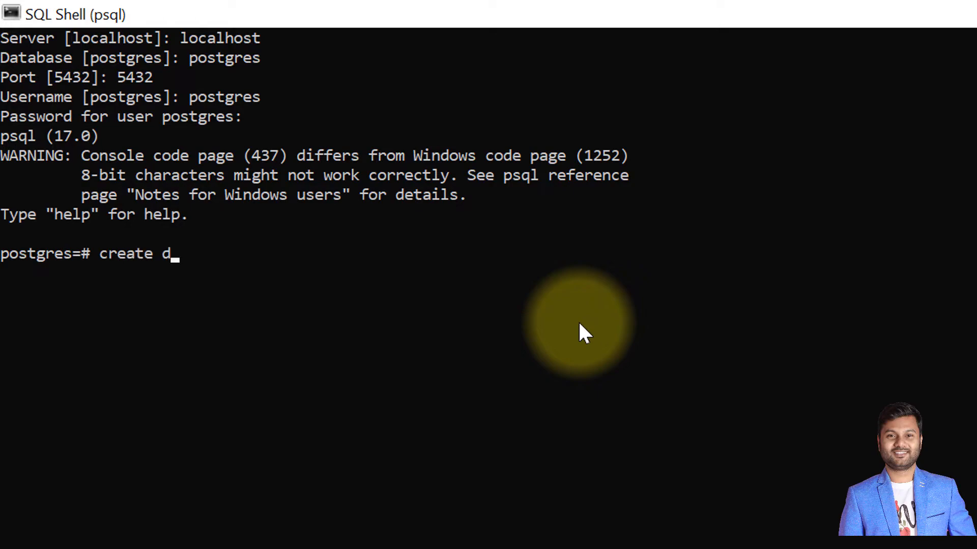
pyautogui.write('atabase d')
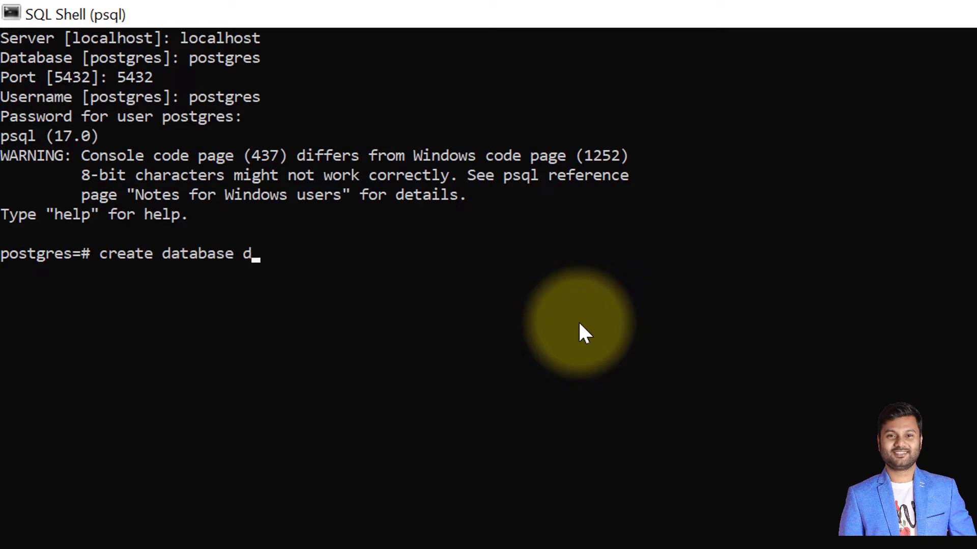
pyautogui.write('vdrental;')
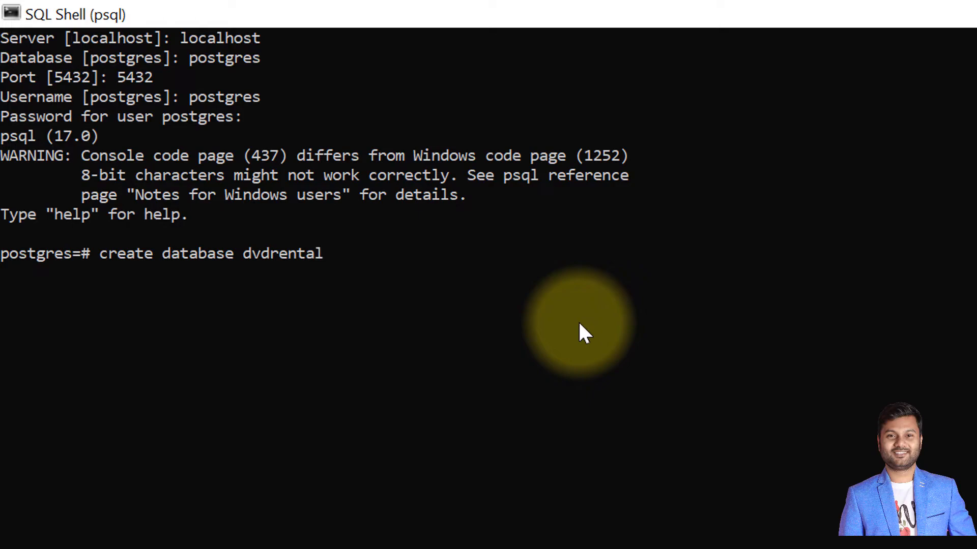
pyautogui.press('Return')
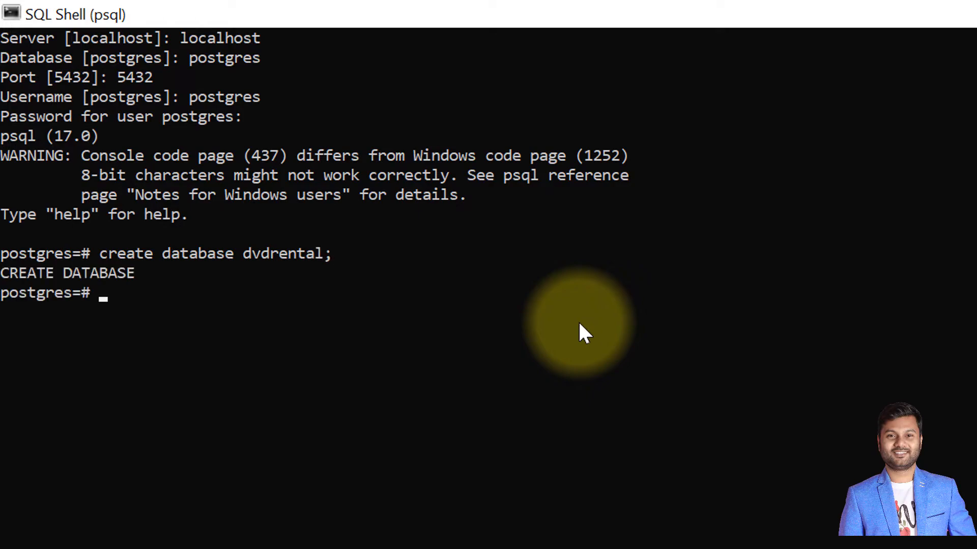
# - List the server's databases with the \l command
pyautogui.write('\\')
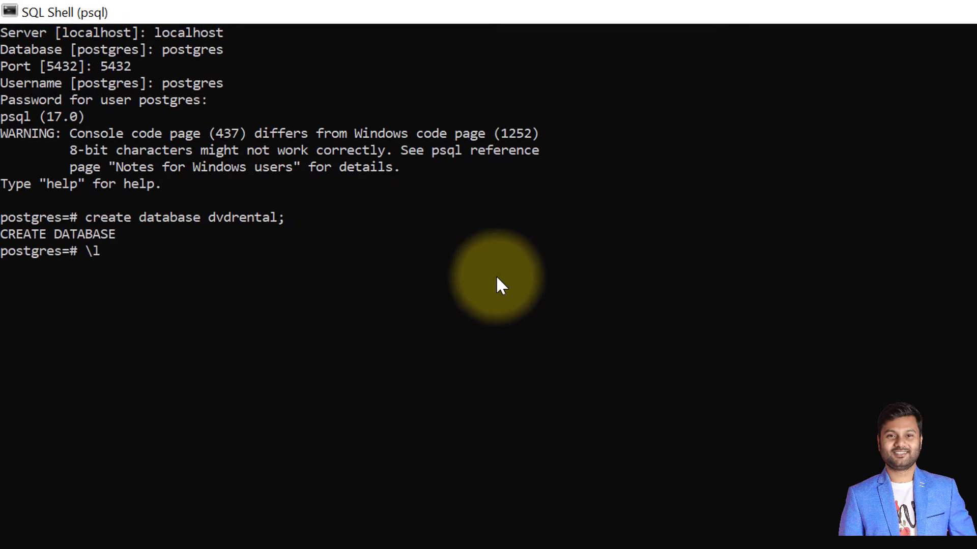
pyautogui.write('l')
pyautogui.press('Return')
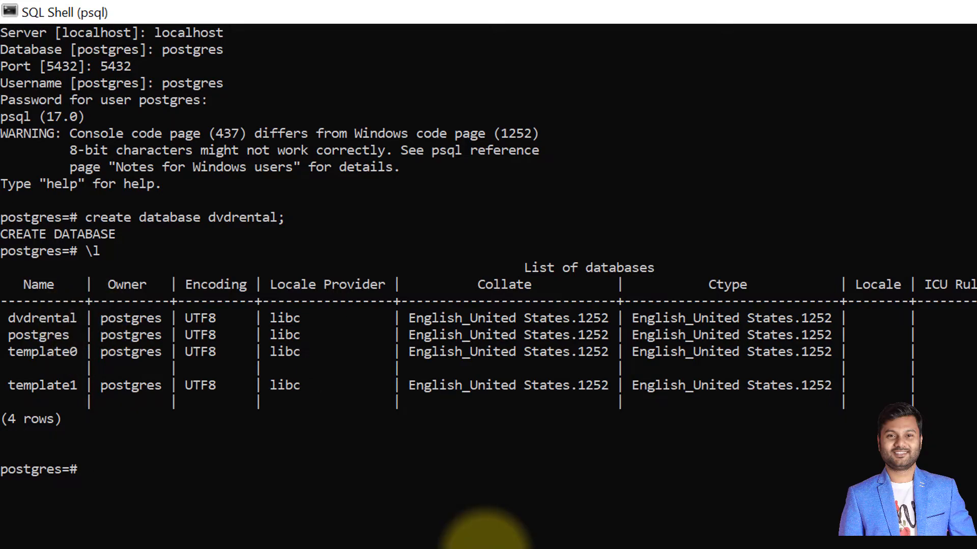
# - Search Windows for cmd and open Command Prompt
pyautogui.click(51, 534)
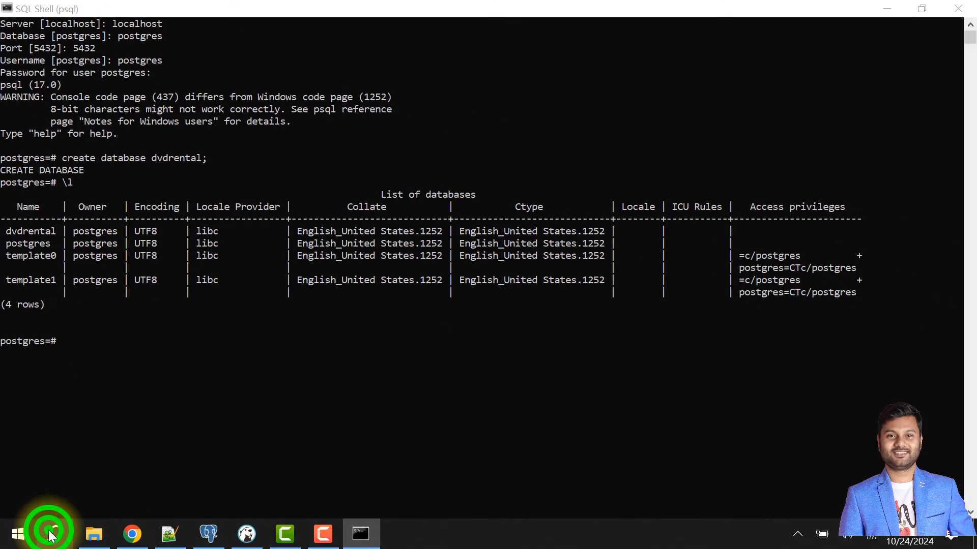
pyautogui.write('cmd')
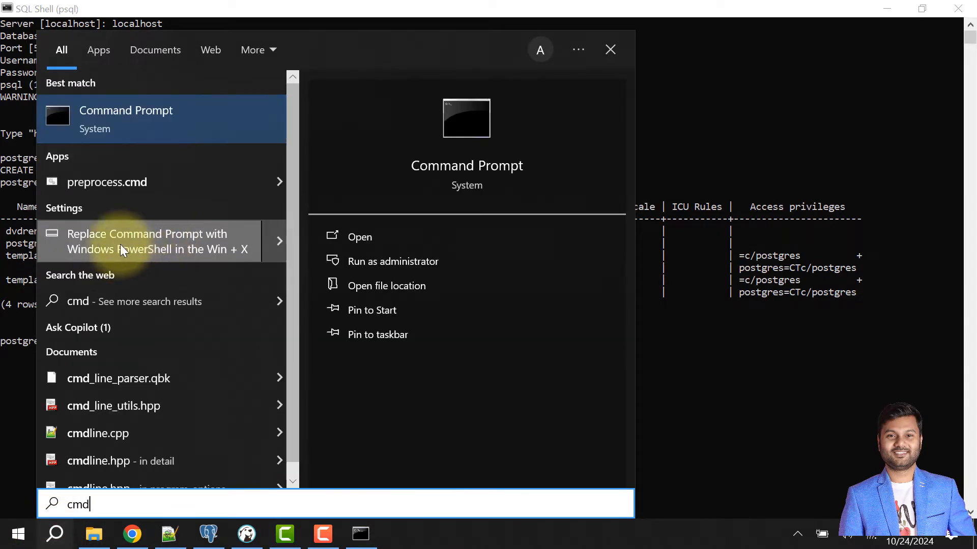
pyautogui.click(110, 128)
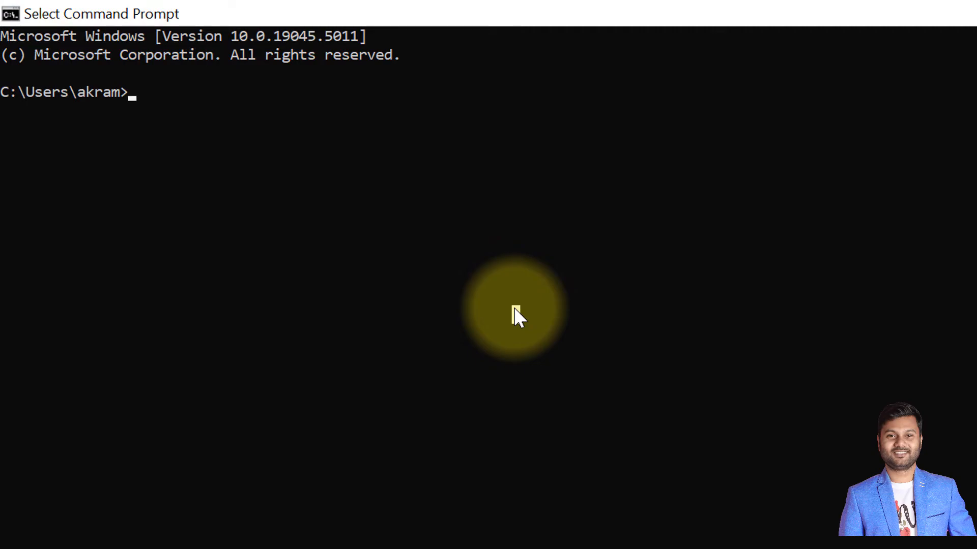
# - Copy the PostgreSQL 17 bin folder path from File Explorer and change Command Prompt's directory to C:\Program Files\PostgreSQL\17\bin
pyautogui.click(94, 534)
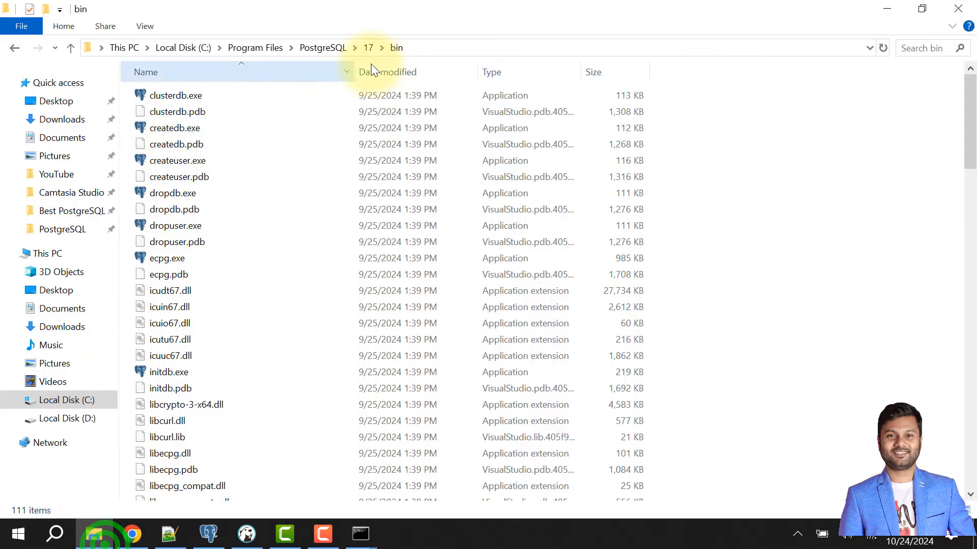
pyautogui.click(447, 47)
pyautogui.hotkey('ctrl', 'c')
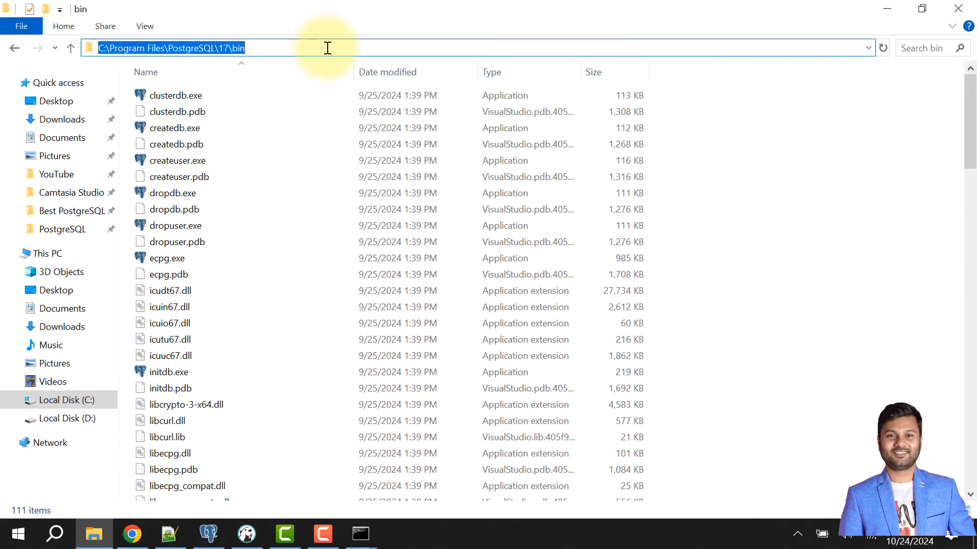
pyautogui.click(233, 227)
pyautogui.scroll(-5, 239, 245)
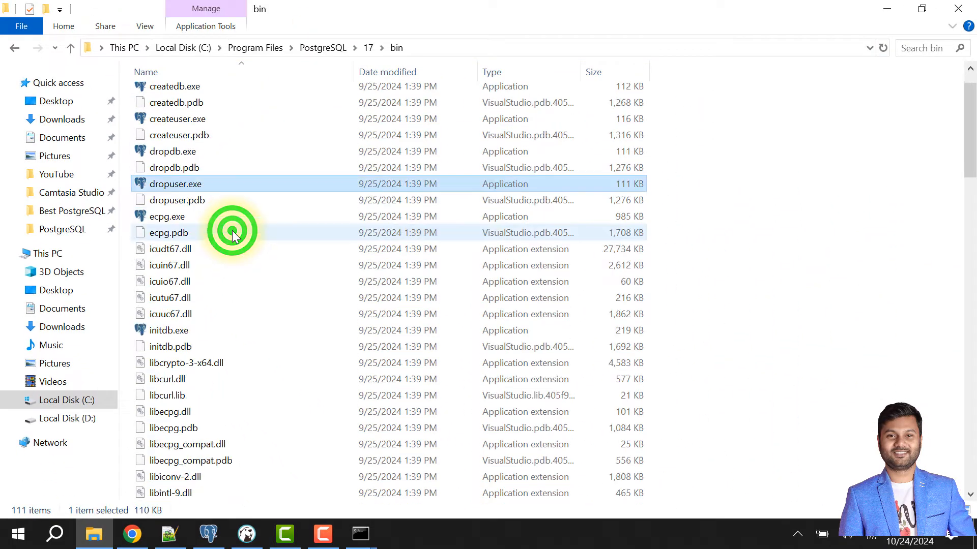
pyautogui.click(361, 533)
pyautogui.click(359, 211)
pyautogui.write('cd')
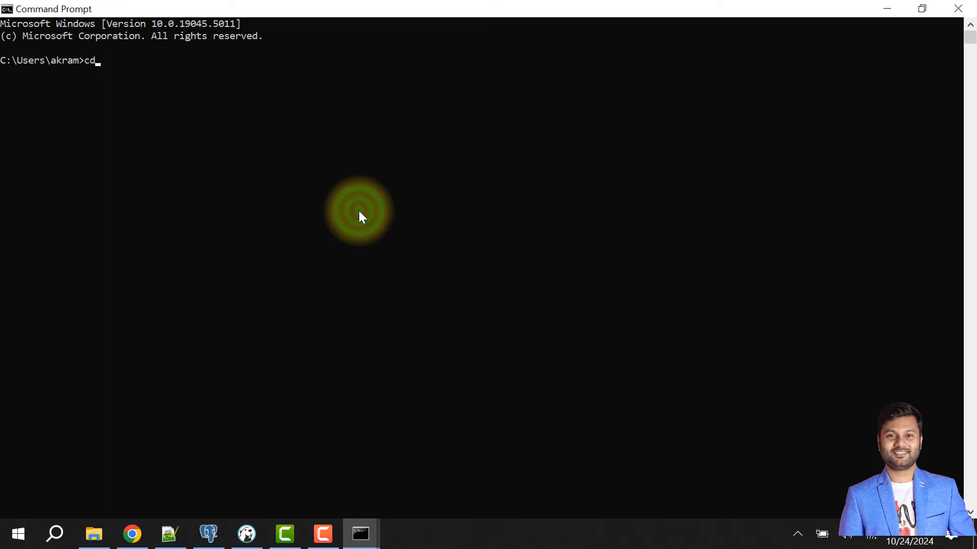
pyautogui.rightClick(360, 213)
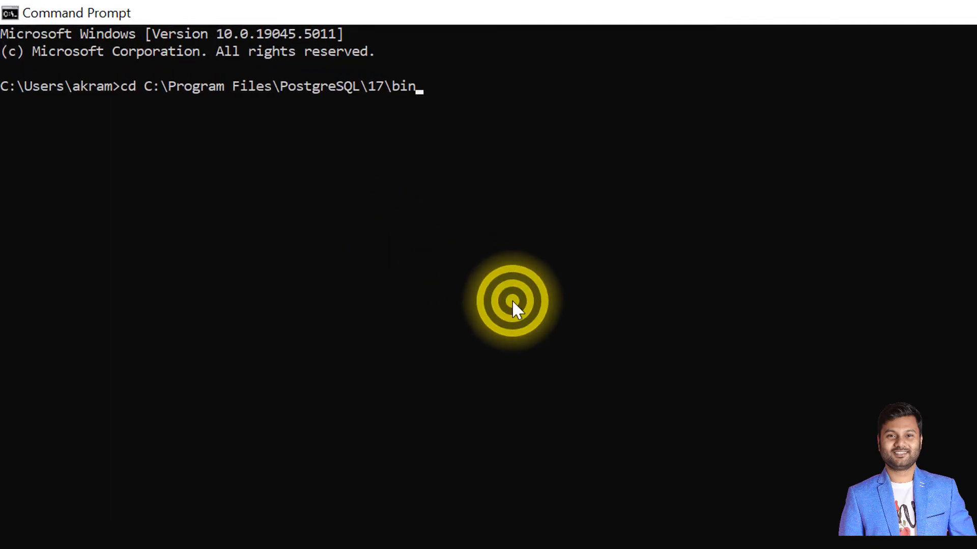
pyautogui.press('Return')
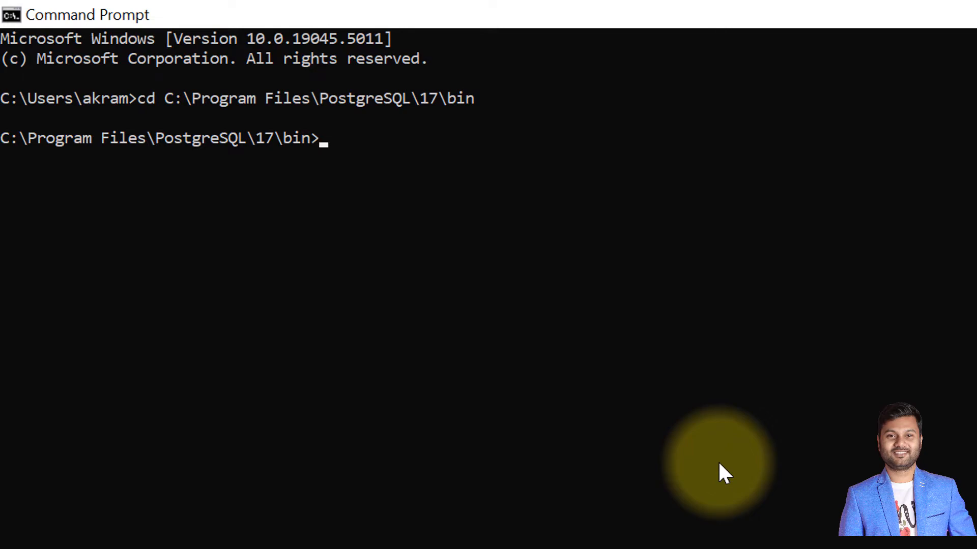
# - Compose a pg_restore command with host localhost, database dvdrental, user postgres and port 5432
pyautogui.write('pg_restore')
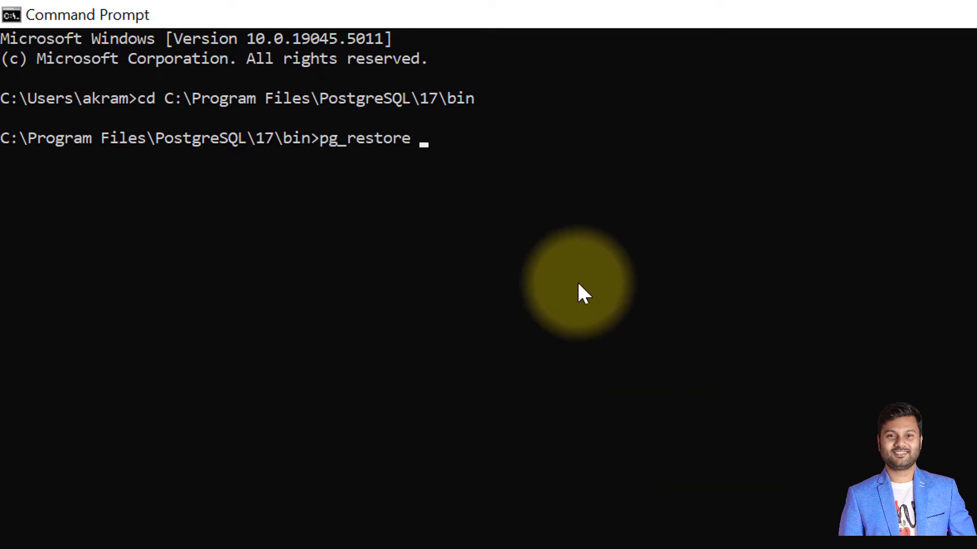
pyautogui.write('-h localhost')
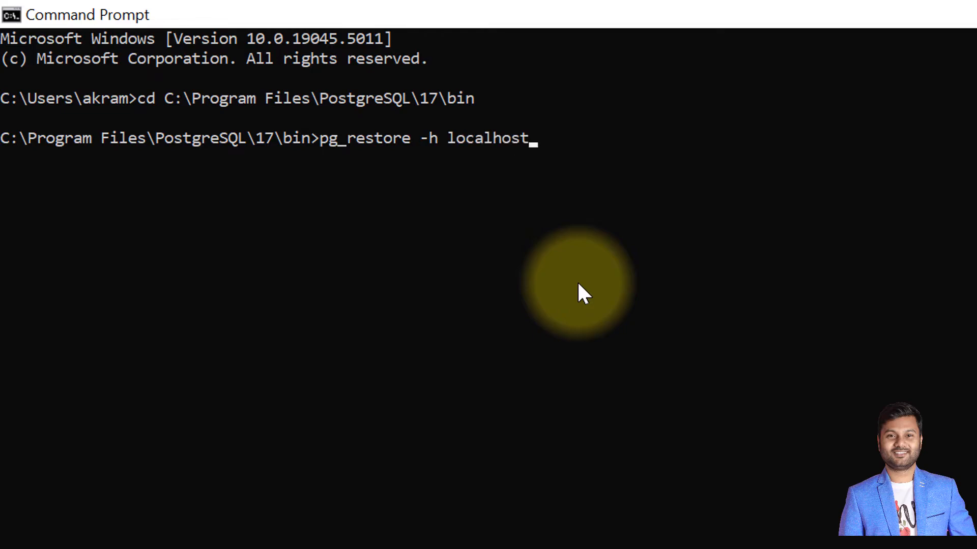
pyautogui.write(' -d dvdren')
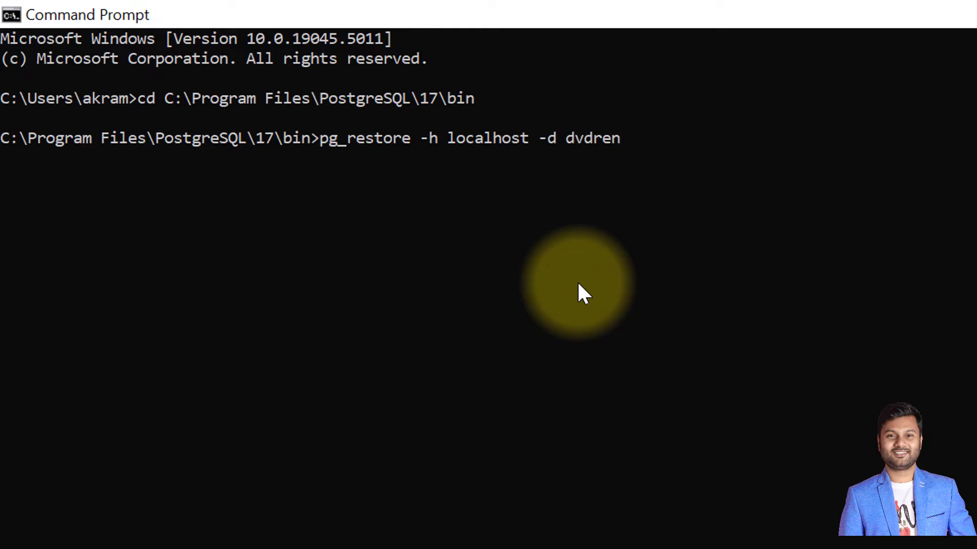
pyautogui.write('tal -U po')
pyautogui.write('stgres')
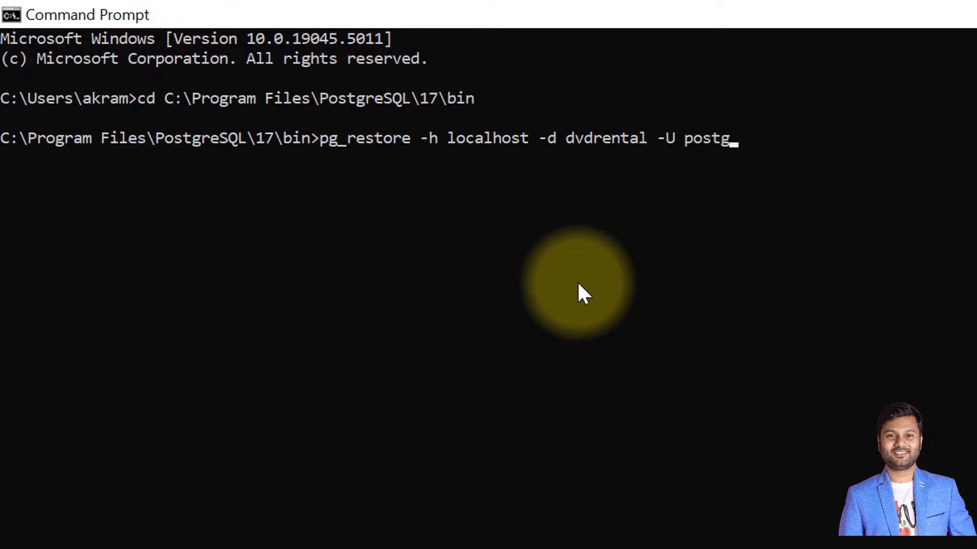
pyautogui.write(' -p 5432')
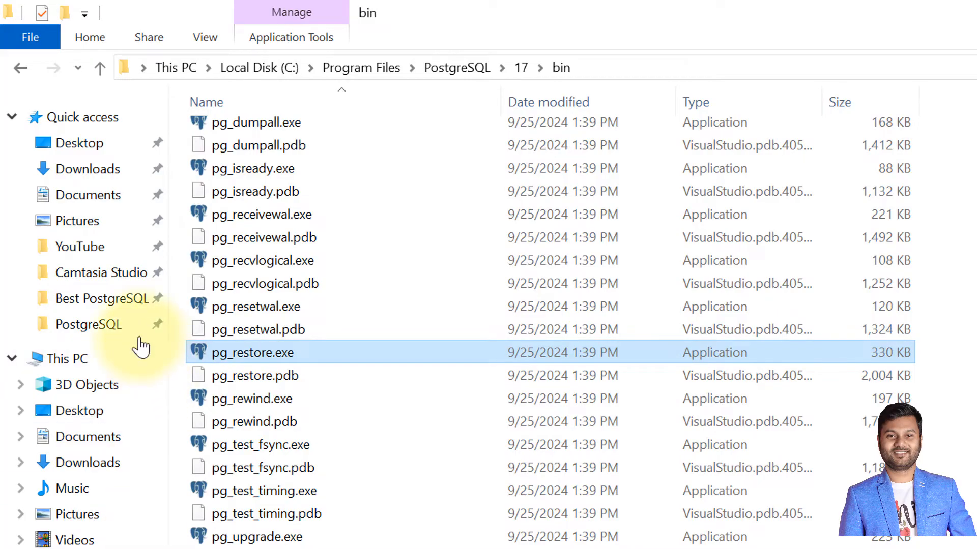
# - Append the backup path D:\PostgreSQL\dvdrental.tar to the restore command, run it and enter the postgres user's password
pyautogui.click(105, 330)
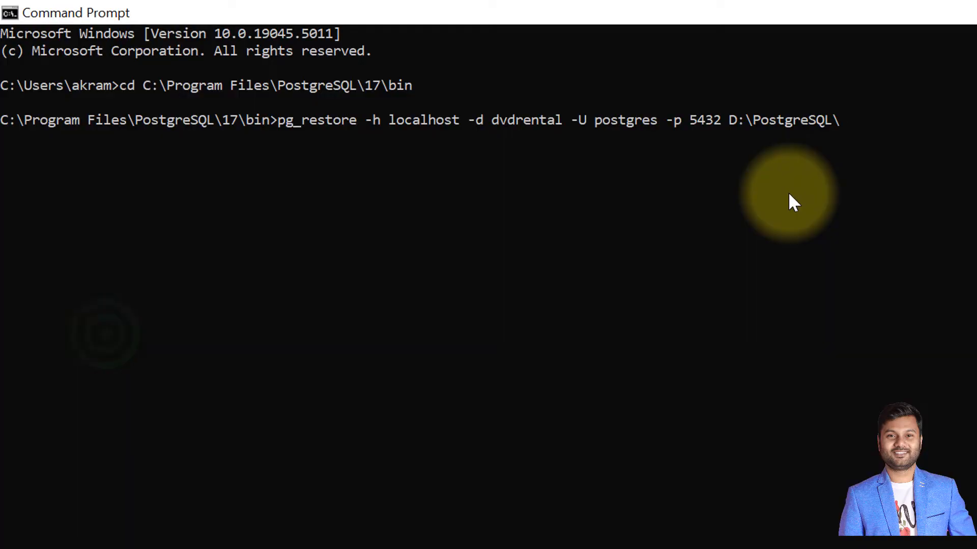
pyautogui.write('dvdrental.tar')
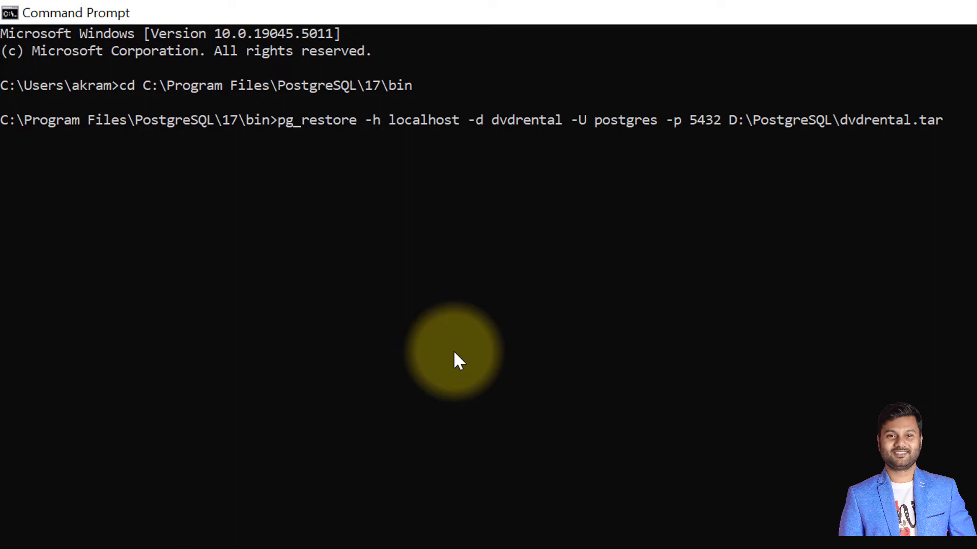
pyautogui.press('Return')
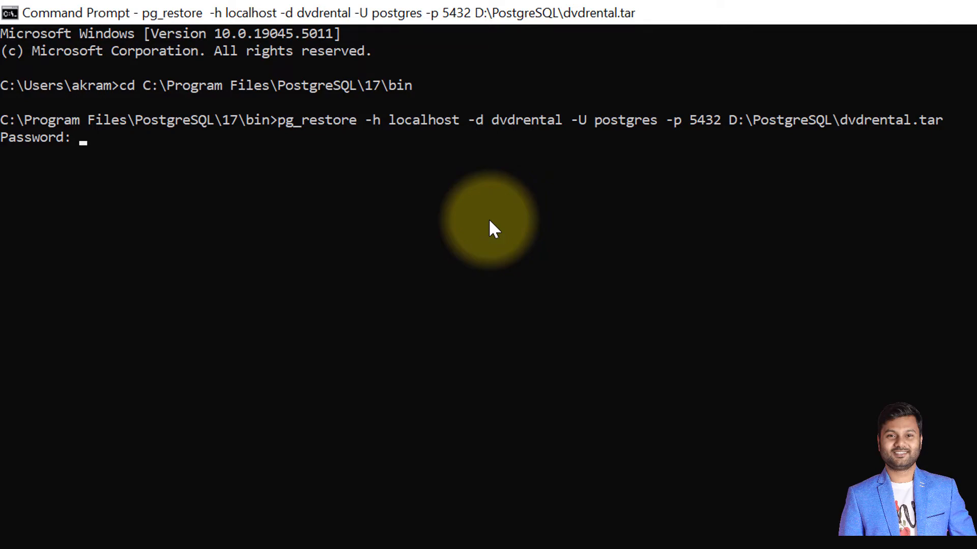
pyautogui.press('Return')
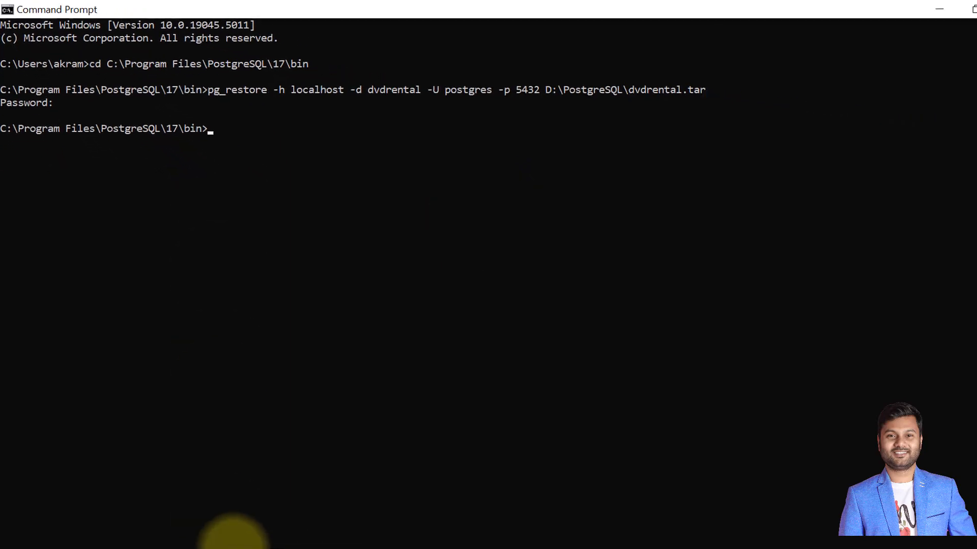
# - In SQL Shell (psql), check the current connection with \c and connect to the restored database with "\c dvdrental"
pyautogui.moveTo(359, 532)
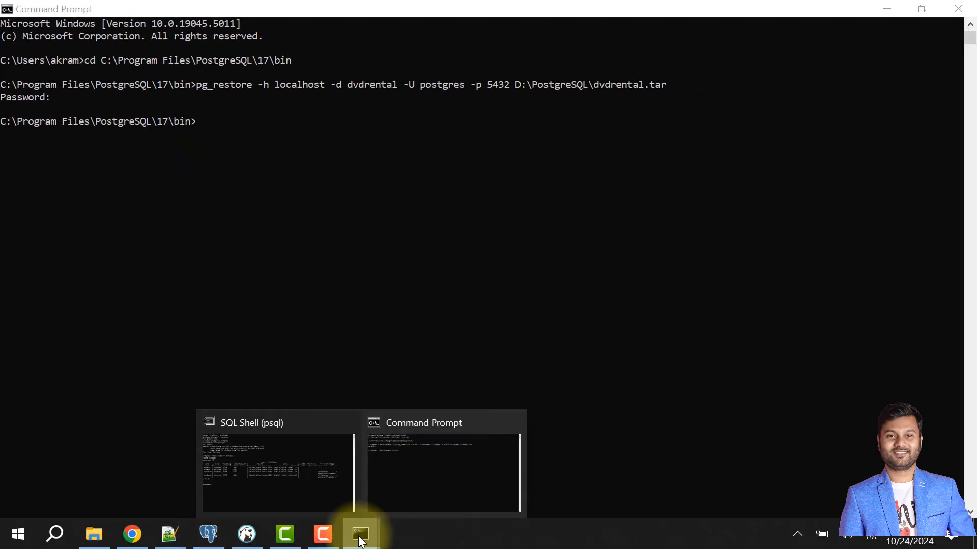
pyautogui.click(296, 485)
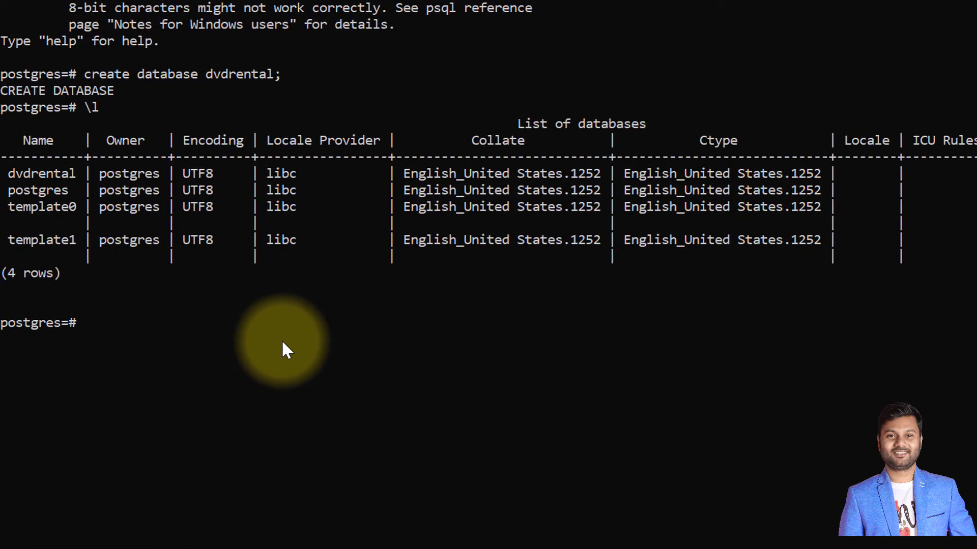
pyautogui.write('\\c')
pyautogui.press('Return')
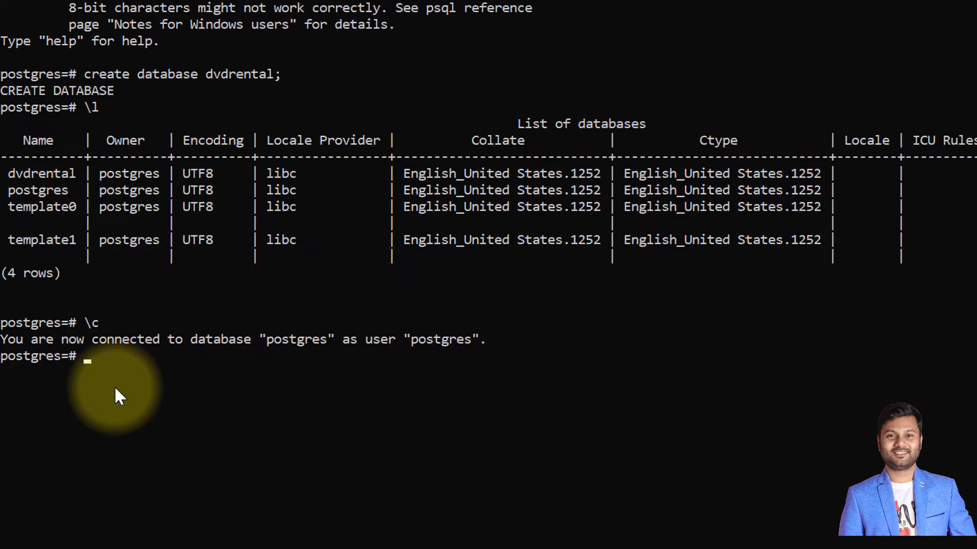
pyautogui.write('\\c dvdrental')
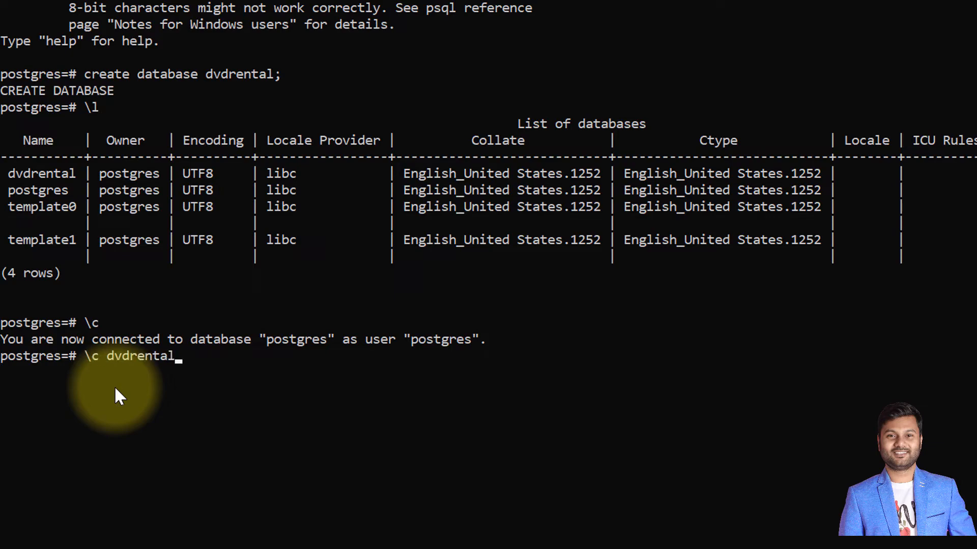
pyautogui.press('Return')
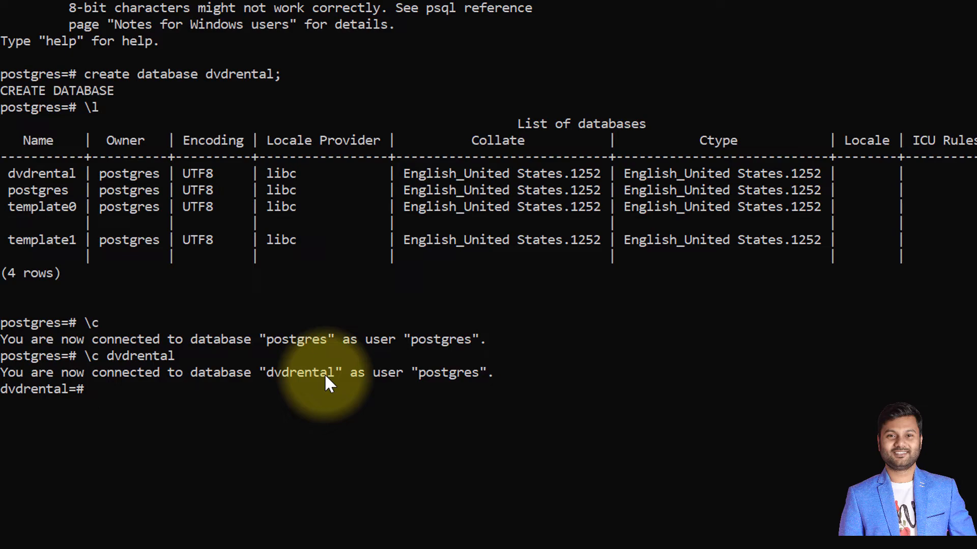
# - List the tables of the dvdrental database with the \dt command
pyautogui.write('\\dt')
pyautogui.press('Return')
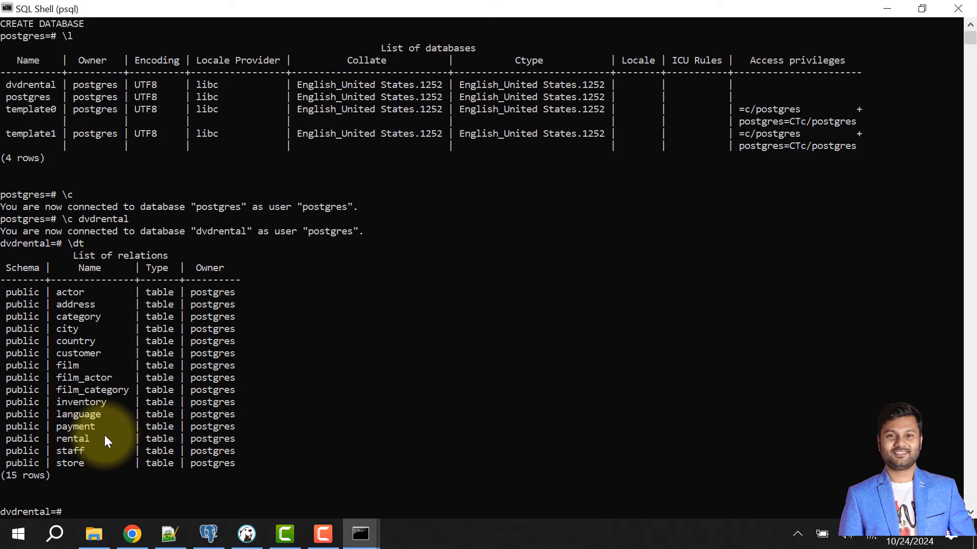
# - Try to drop the currently connected database with "drop database dvdrental;"
pyautogui.write('drop databa')
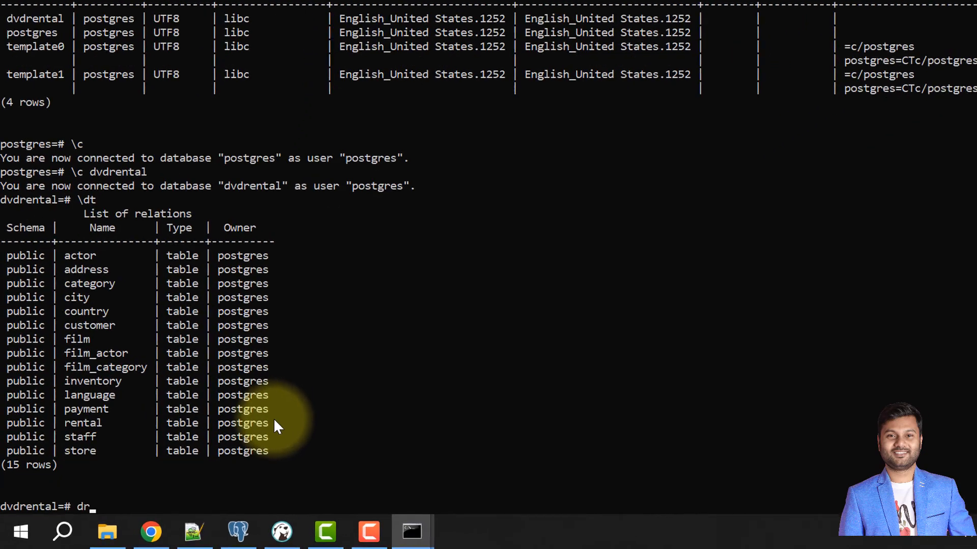
pyautogui.write('se')
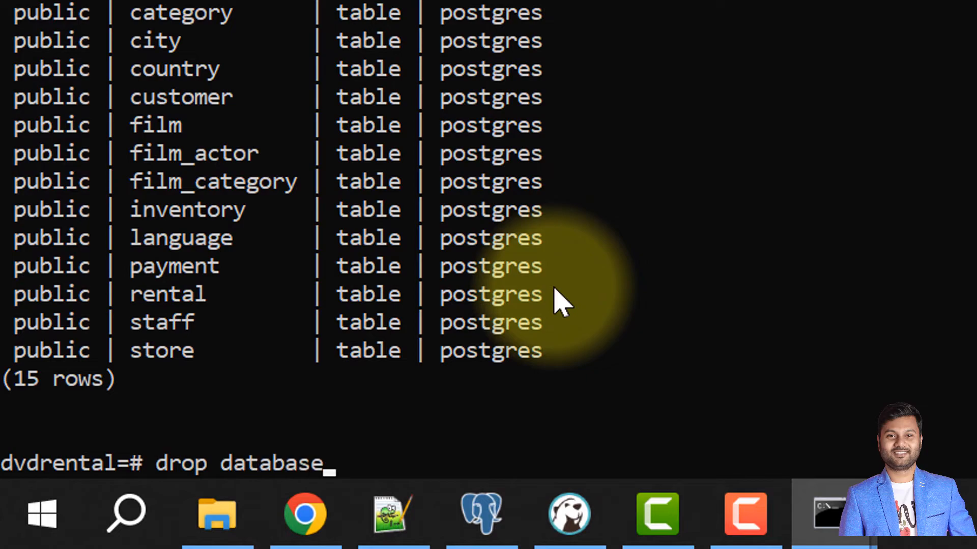
pyautogui.write(' dvdrental;')
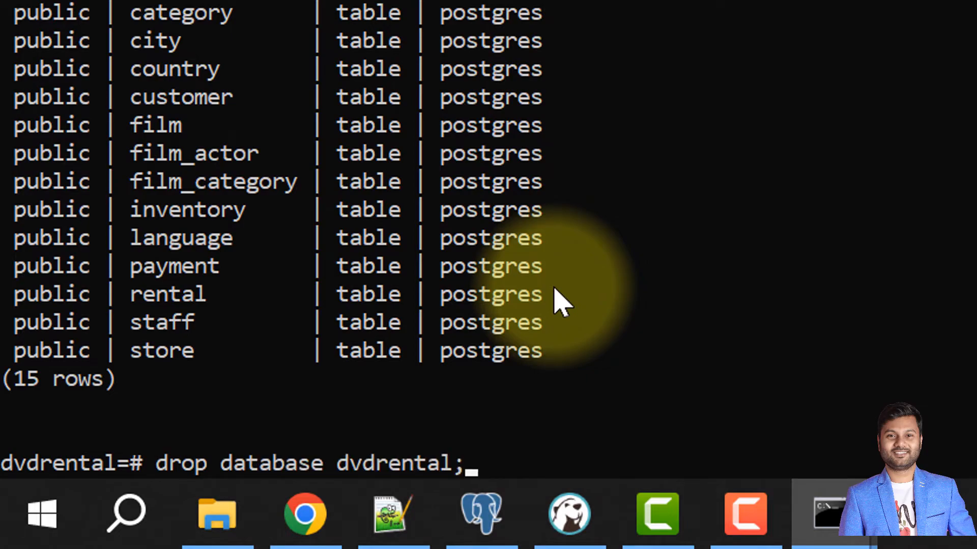
pyautogui.press('Return')
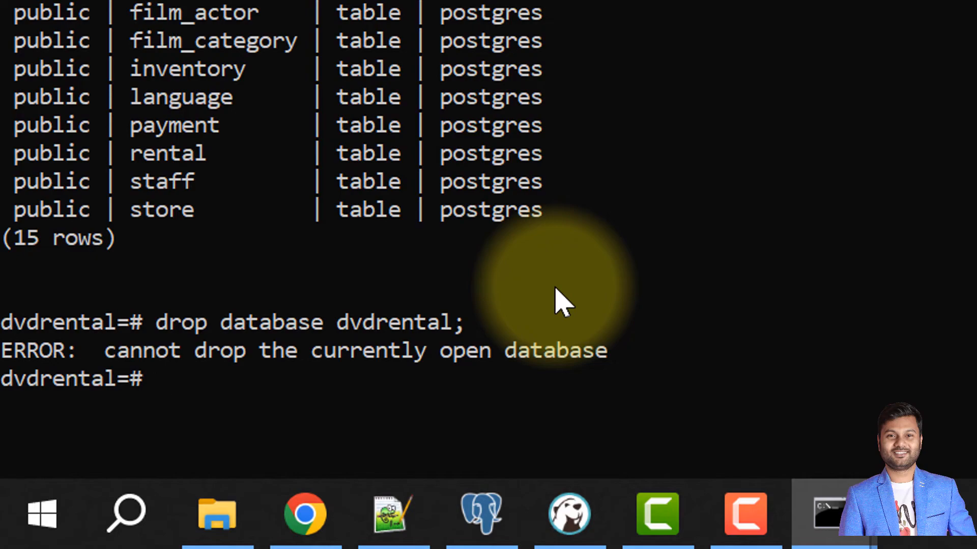
# - Check the current connection with \c and switch to the postgres database with "\c postgres"
pyautogui.write('\\c')
pyautogui.press('Return')
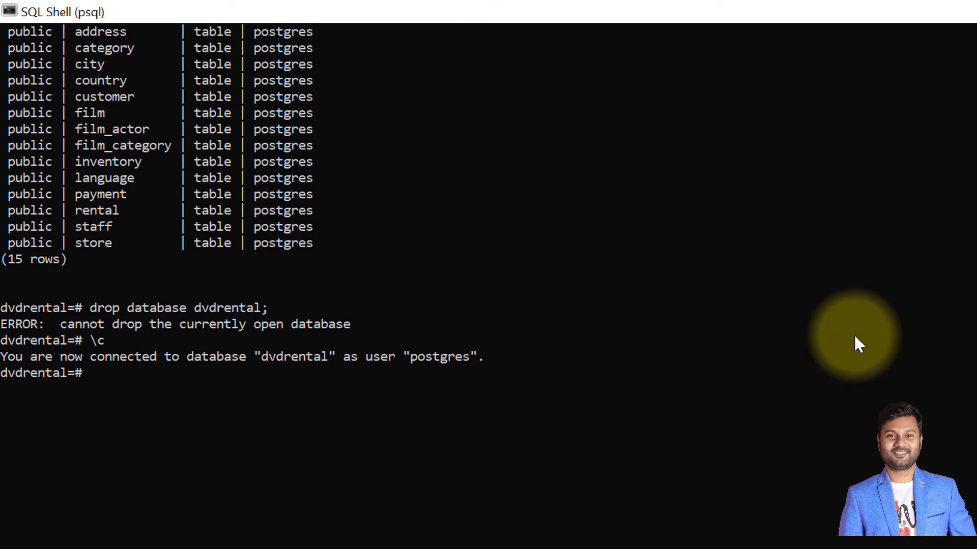
pyautogui.write('\\c postgres')
pyautogui.press('Return')
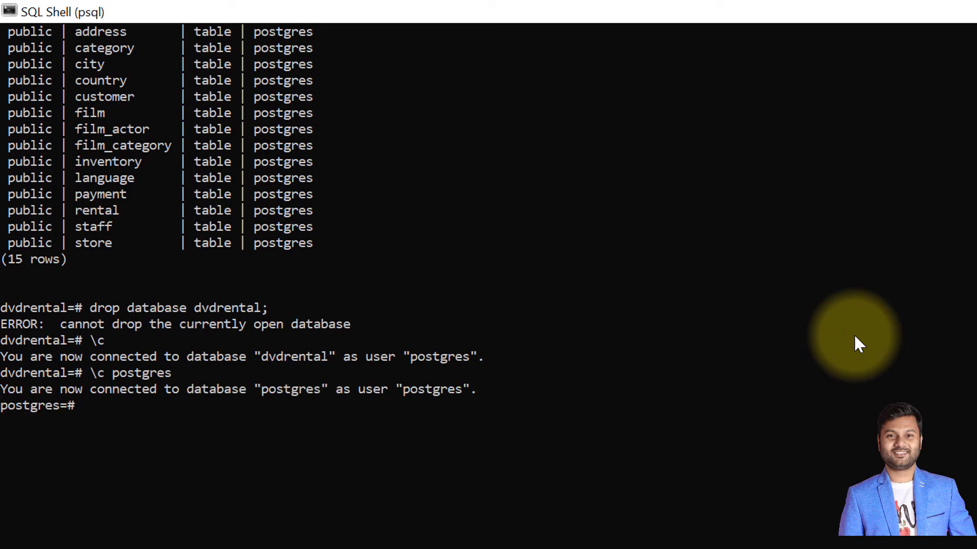
# - Run "drop database dvdrental;" from the postgres database and list the server's databases with \l
pyautogui.write('drop database ')
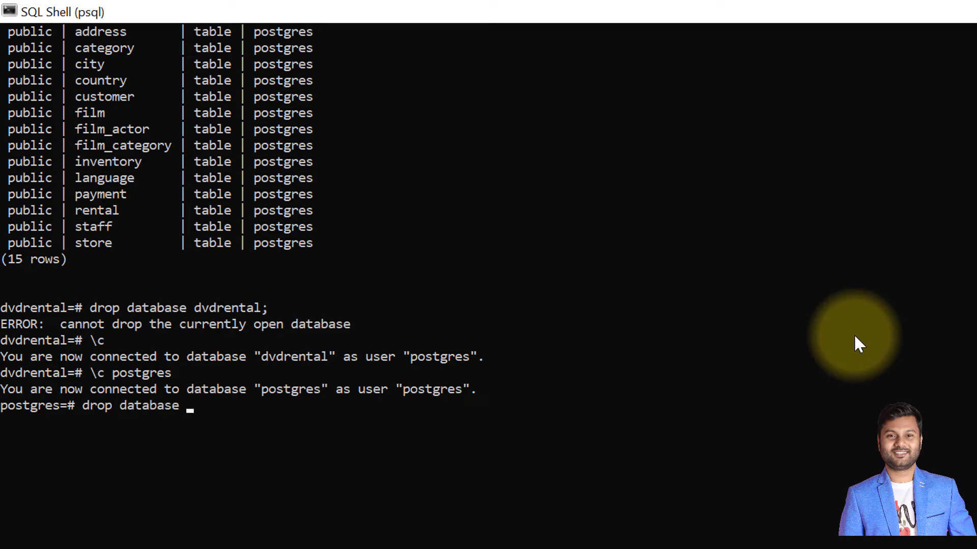
pyautogui.write('dvdrental;')
pyautogui.press('Return')
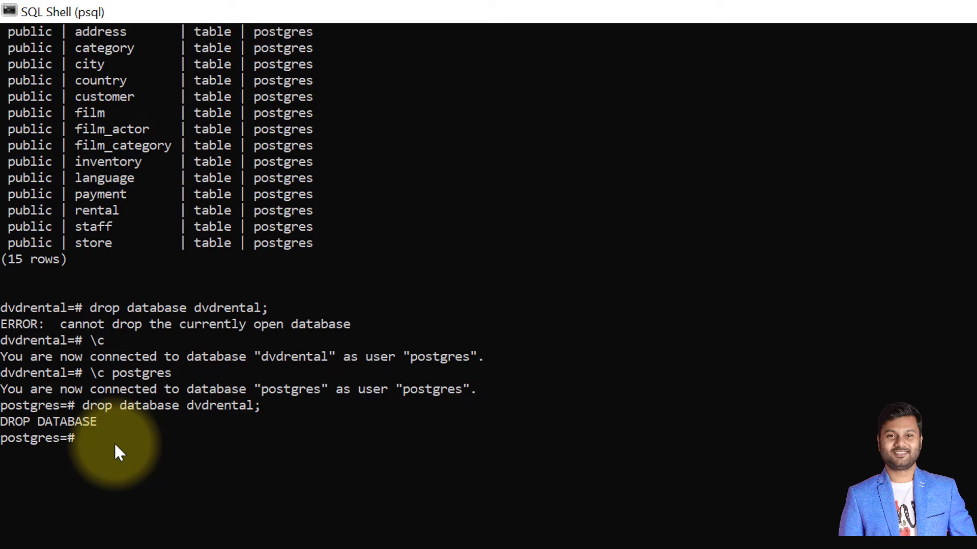
pyautogui.write('\\l')
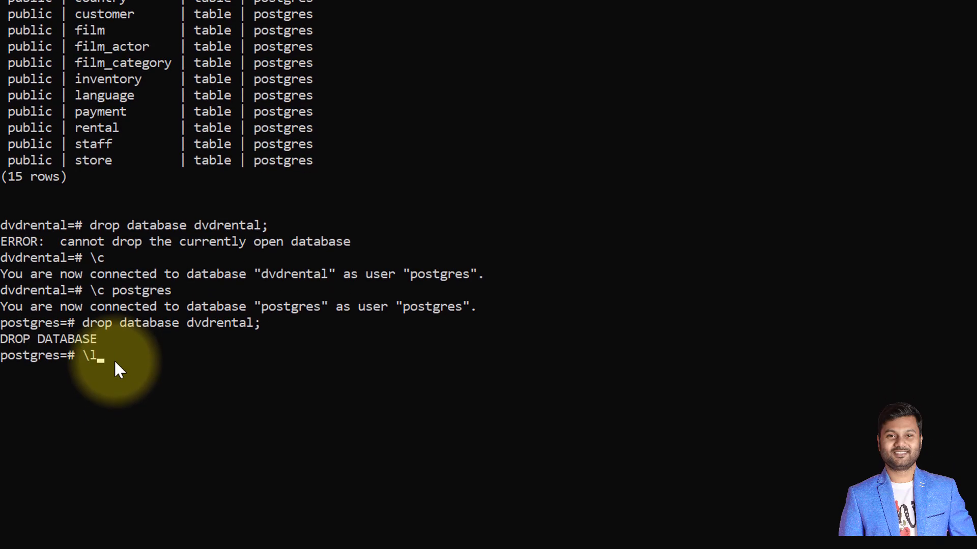
pyautogui.press('Return')
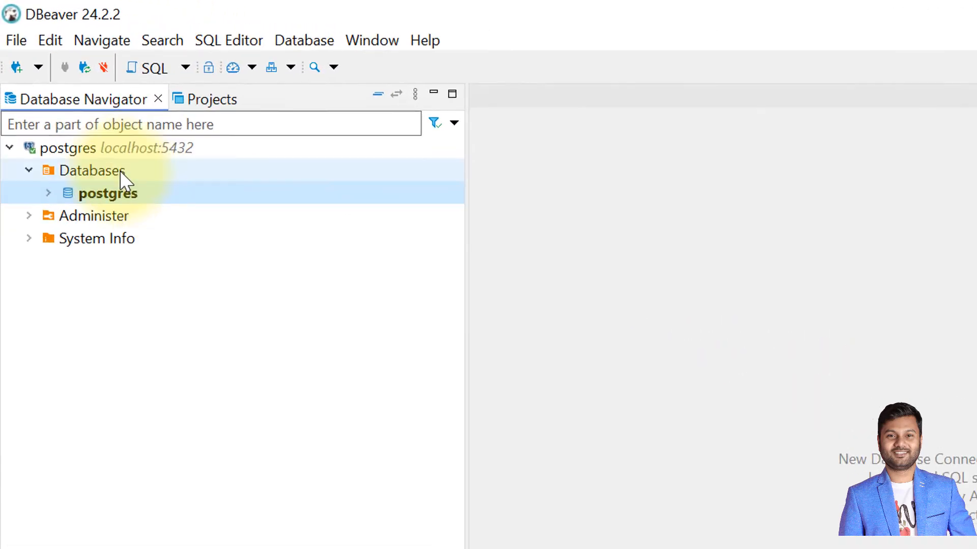
# - Create a new database named dvdrental under Databases on the localhost connection, keeping the postgres owner and UTF8 encoding
pyautogui.click(121, 173)
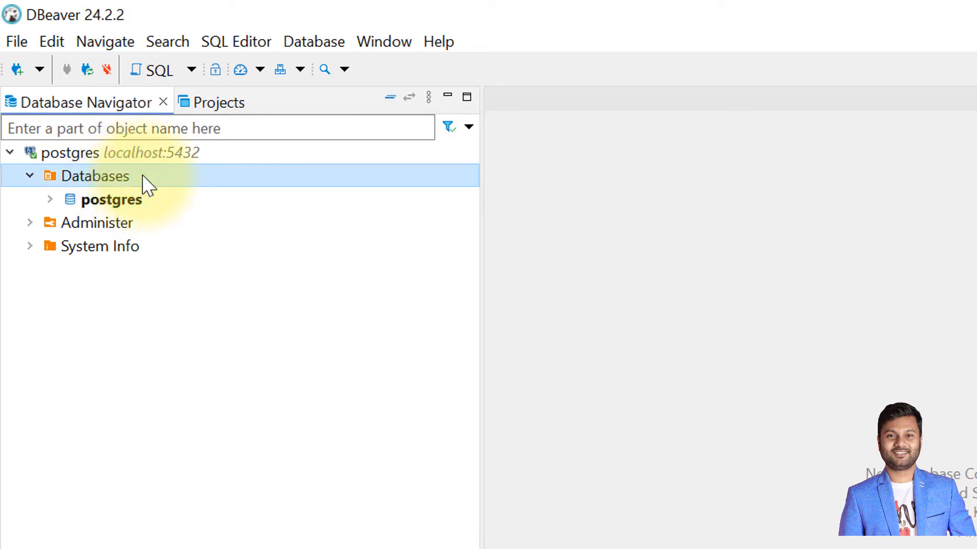
pyautogui.rightClick(143, 177)
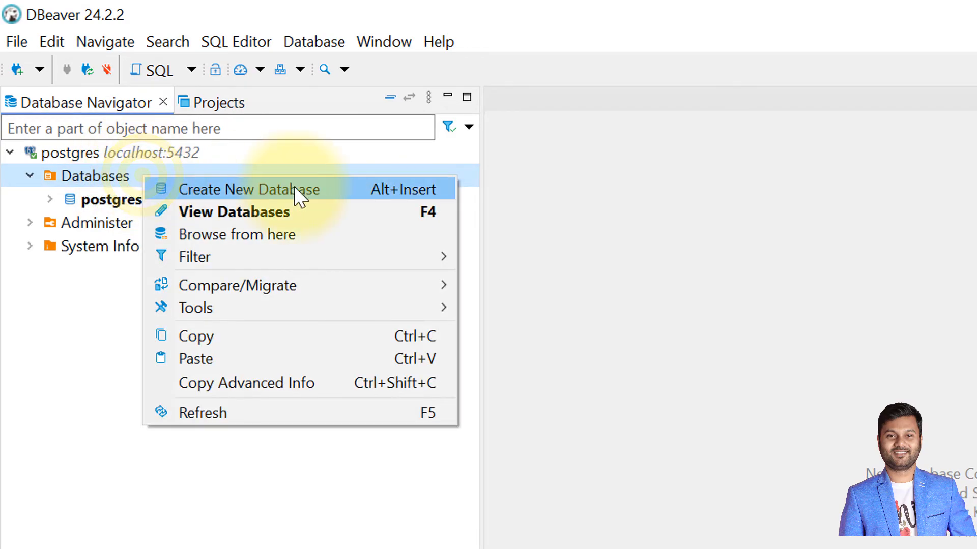
pyautogui.click(343, 190)
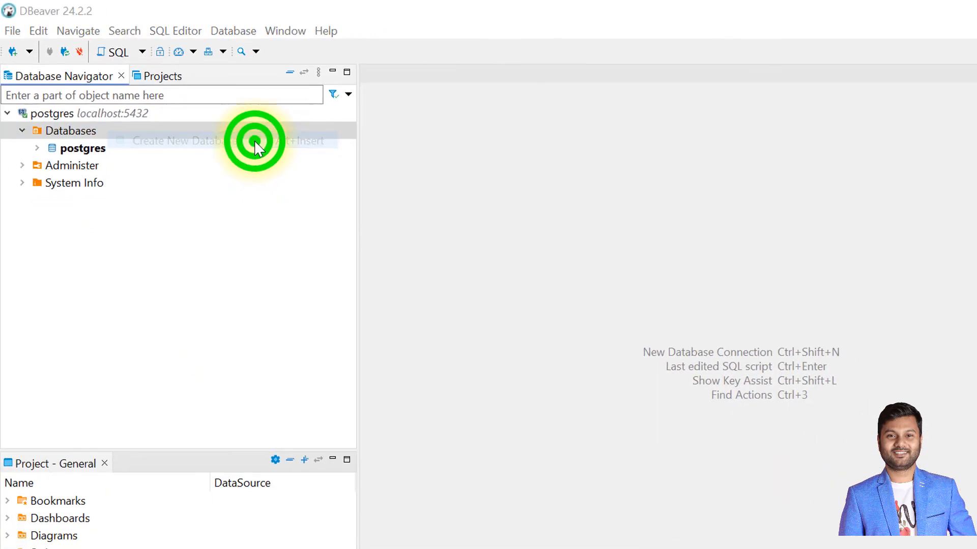
pyautogui.write('d')
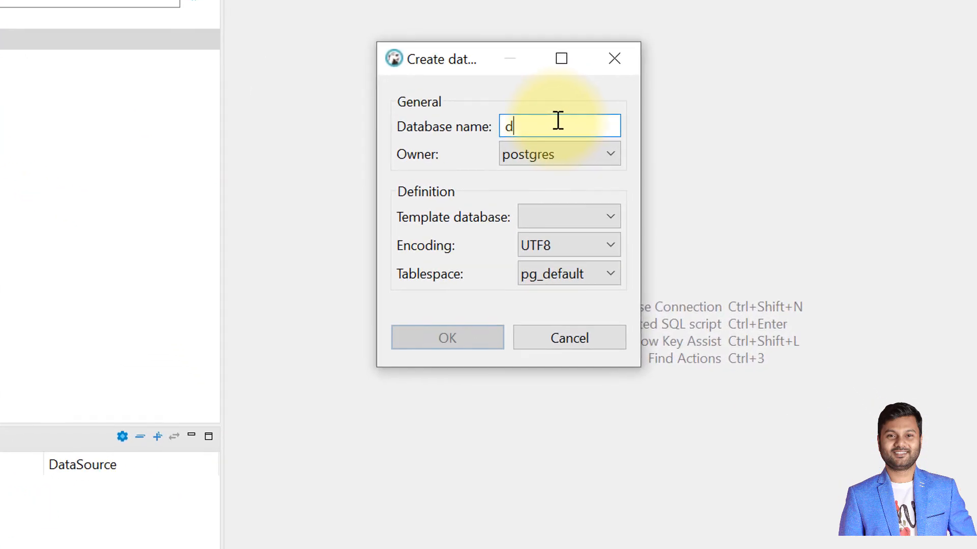
pyautogui.write('vdrental')
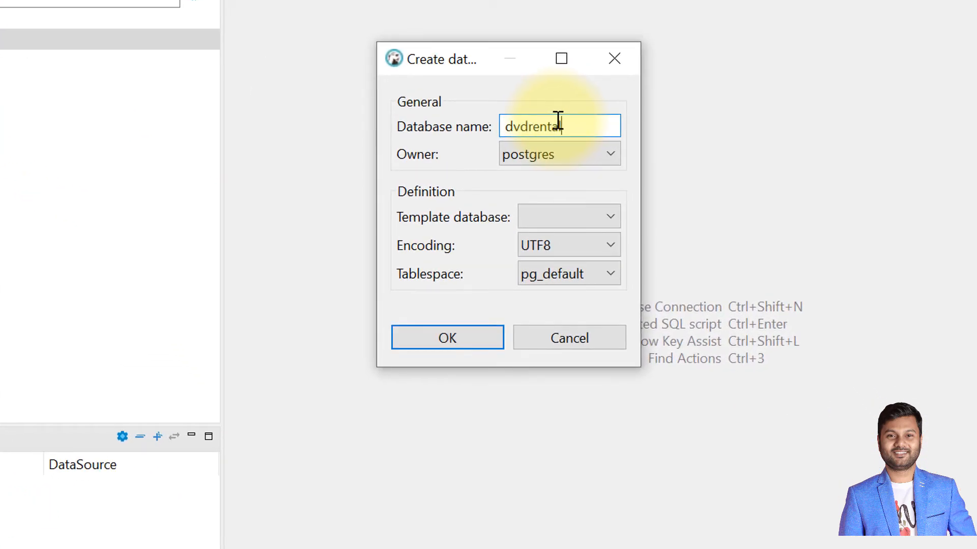
pyautogui.click(461, 342)
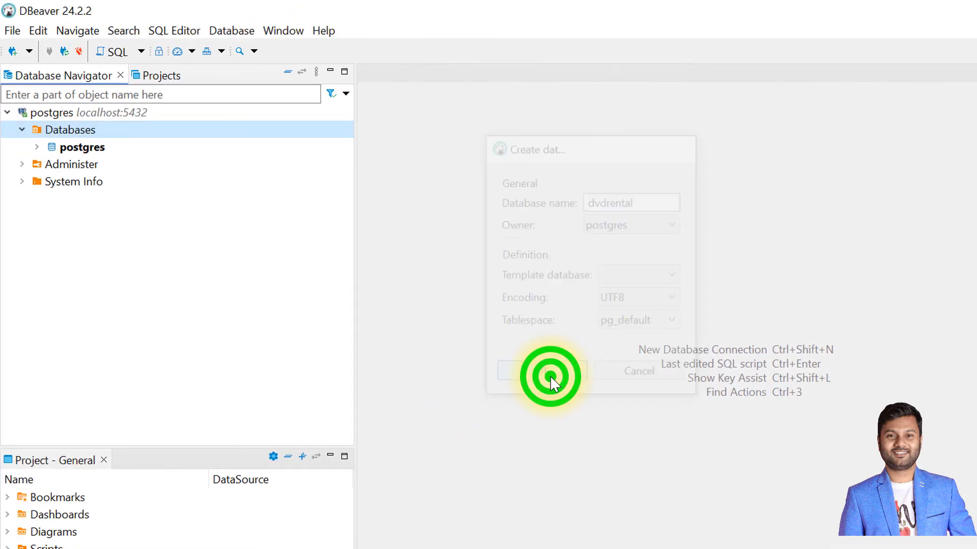
# - Expand the new dvdrental database down to its public schema and check the Tables folder for contents
pyautogui.click(81, 165)
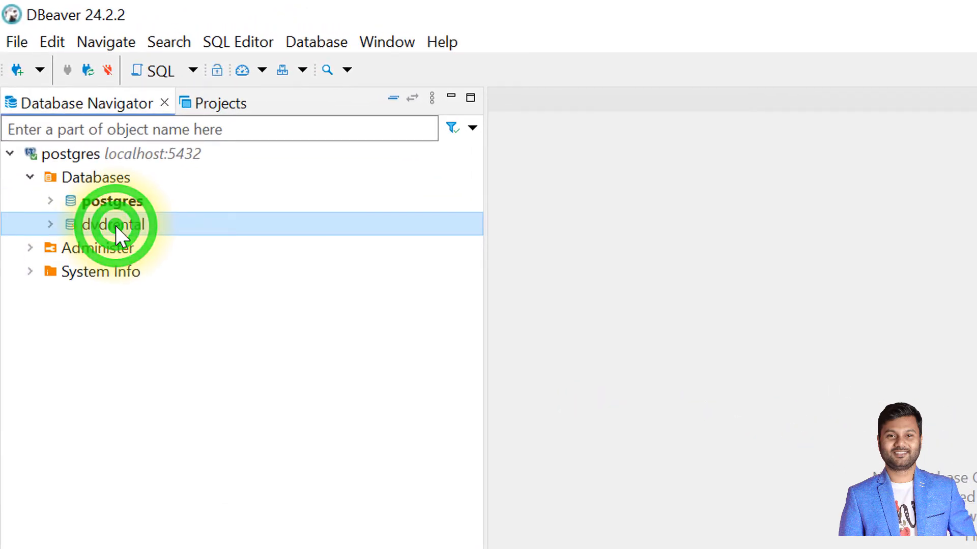
pyautogui.click(50, 227)
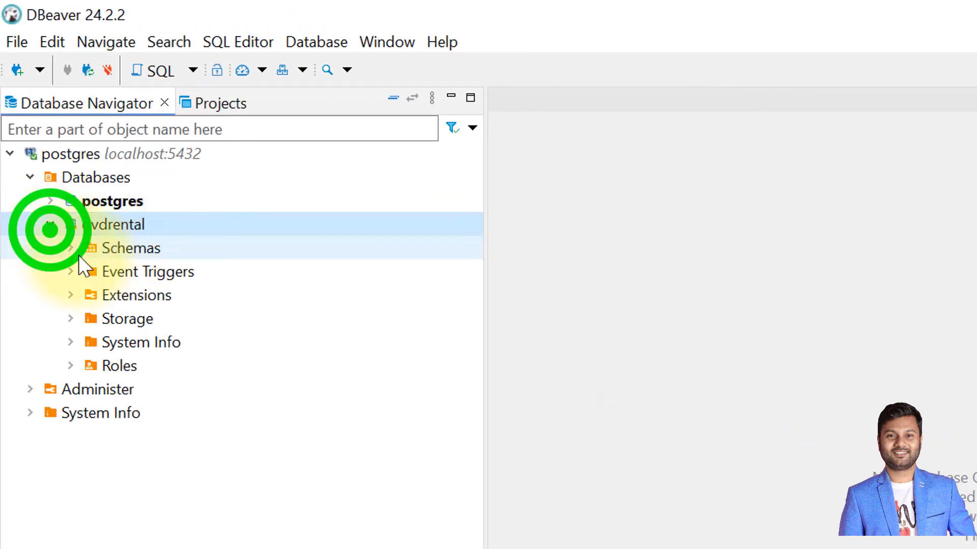
pyautogui.click(71, 249)
pyautogui.click(93, 271)
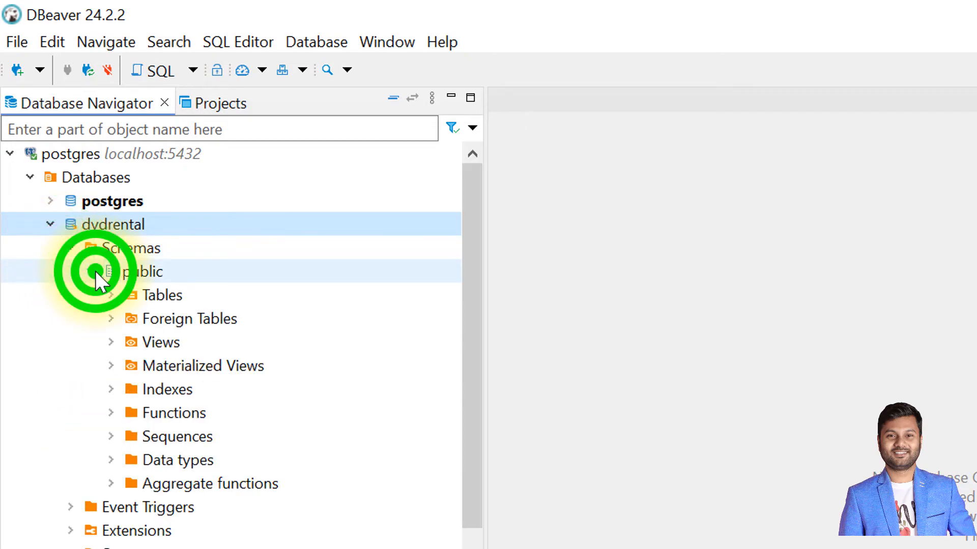
pyautogui.click(109, 296)
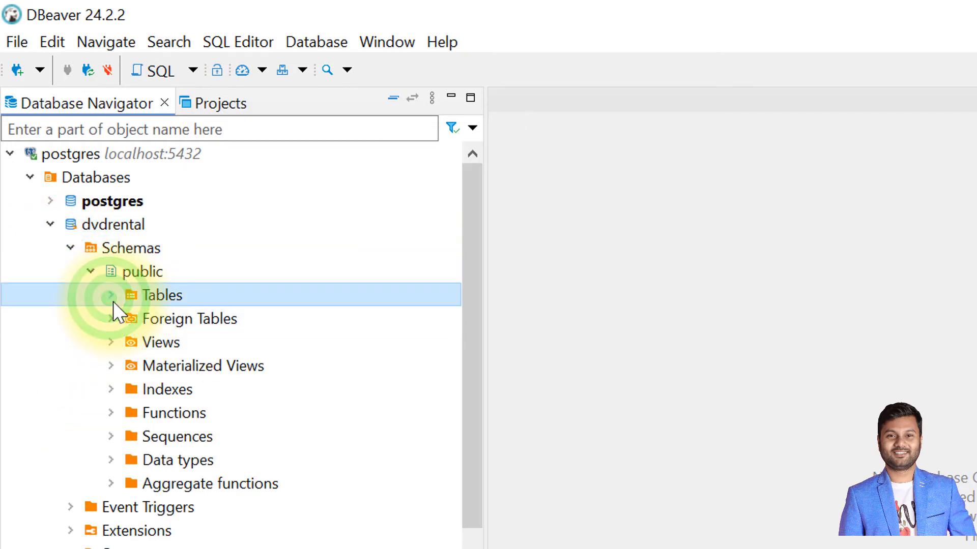
pyautogui.click(111, 296)
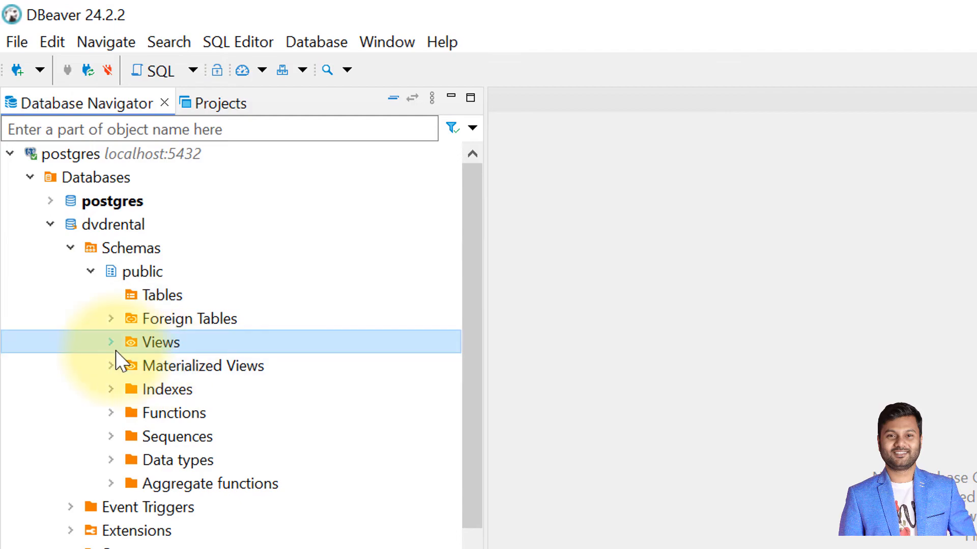
# - Open the Restore tool for the dvdrental database and set the backup format to Tar
pyautogui.click(116, 232)
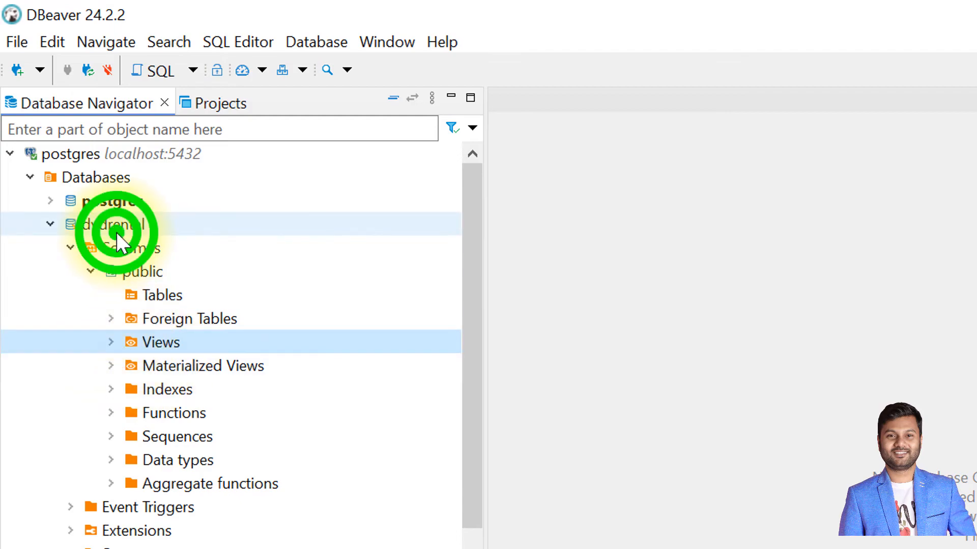
pyautogui.rightClick(156, 226)
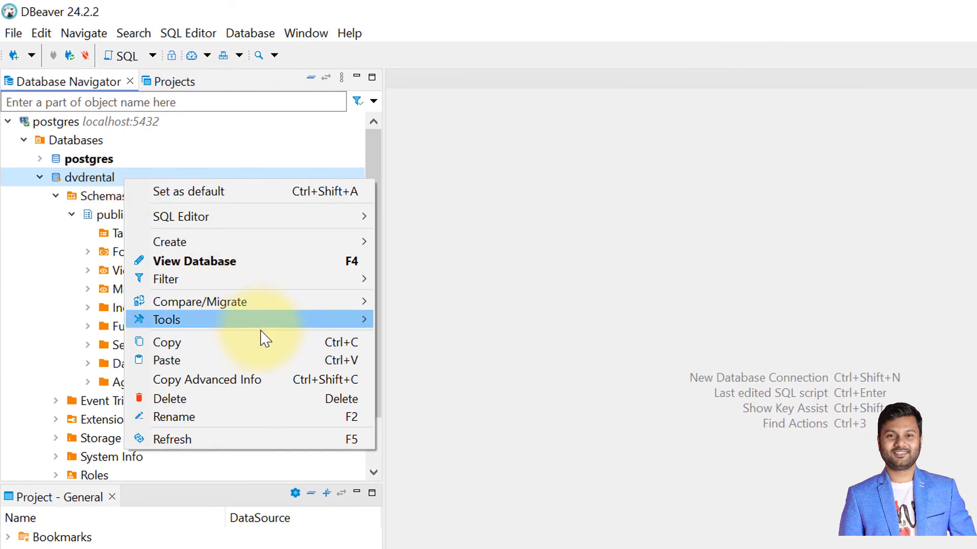
pyautogui.moveTo(296, 321)
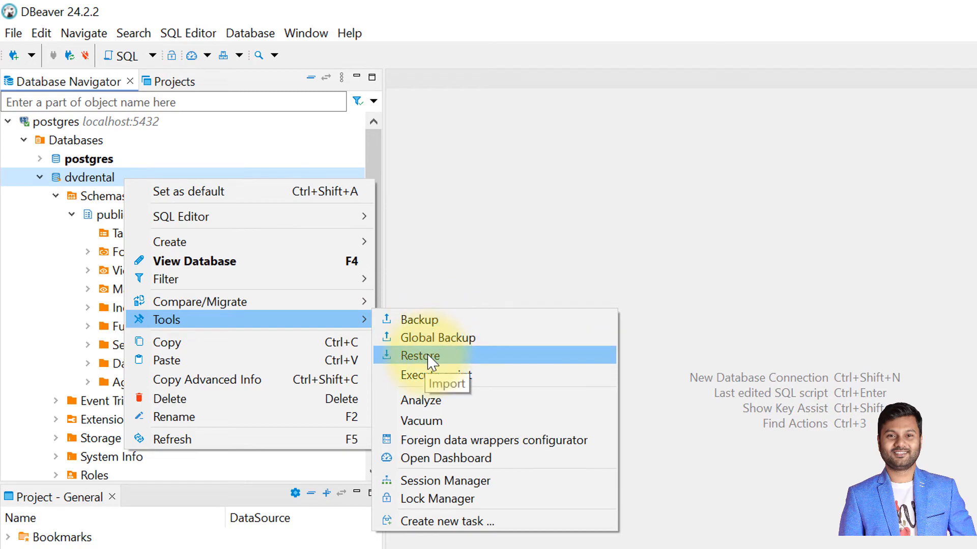
pyautogui.click(462, 355)
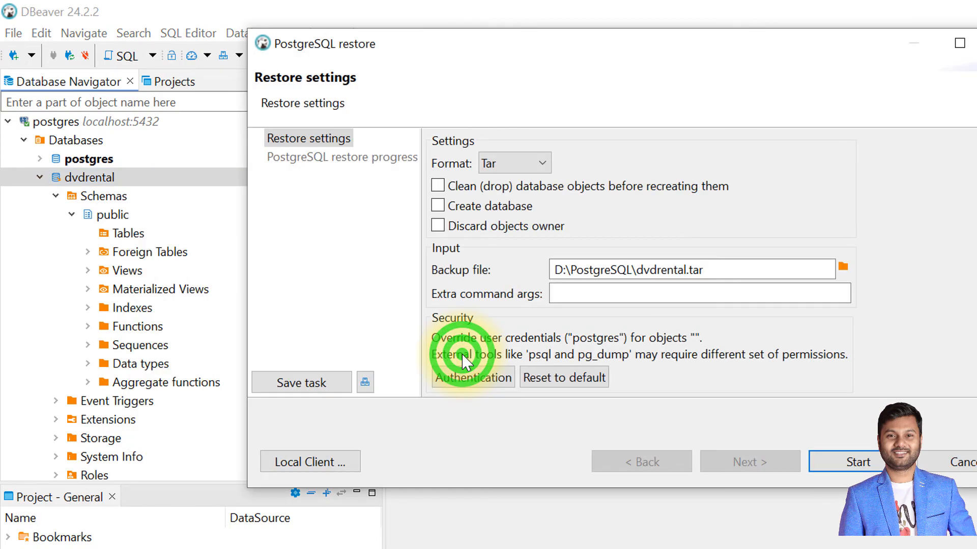
pyautogui.click(519, 163)
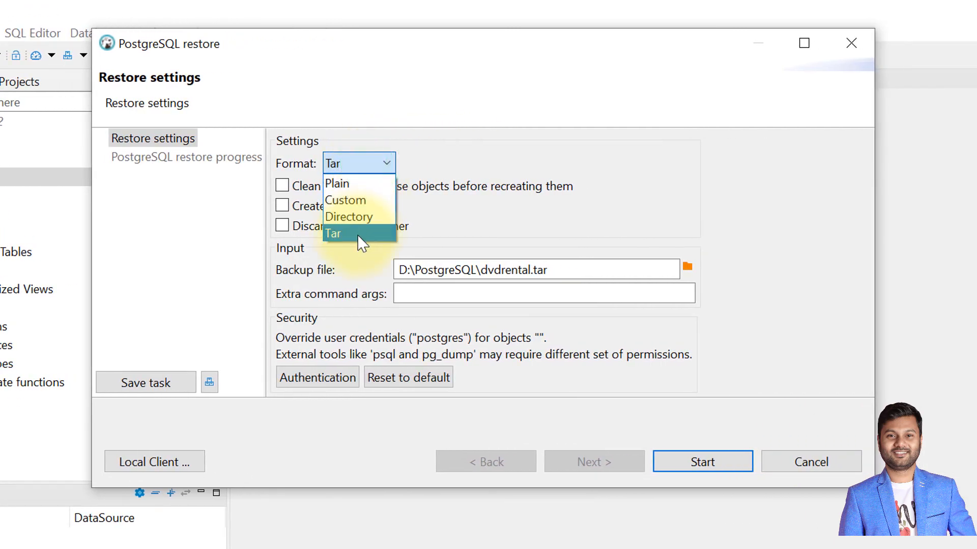
pyautogui.click(358, 234)
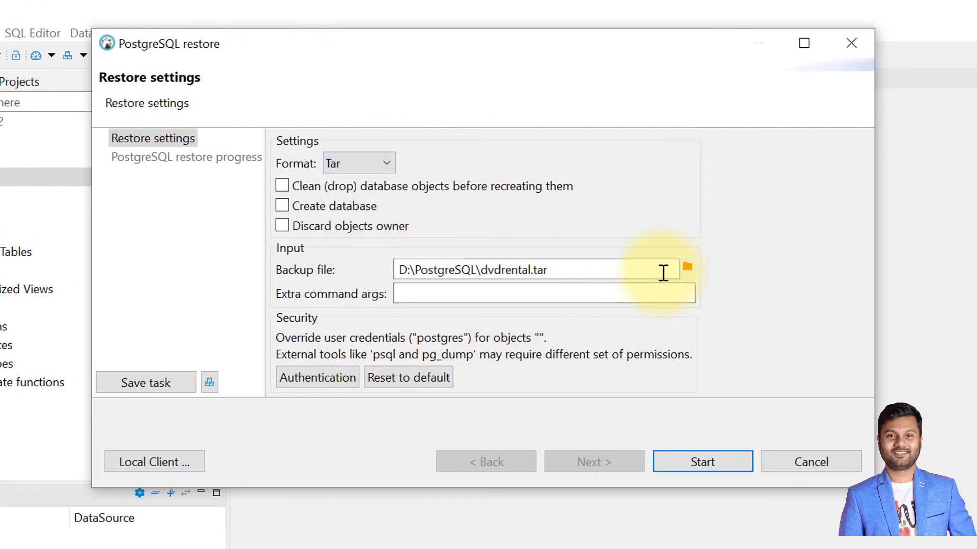
# - Choose dvdrental.tar from the D:\PostgreSQL folder as the backup file, showing all file types in the file chooser
pyautogui.click(690, 268)
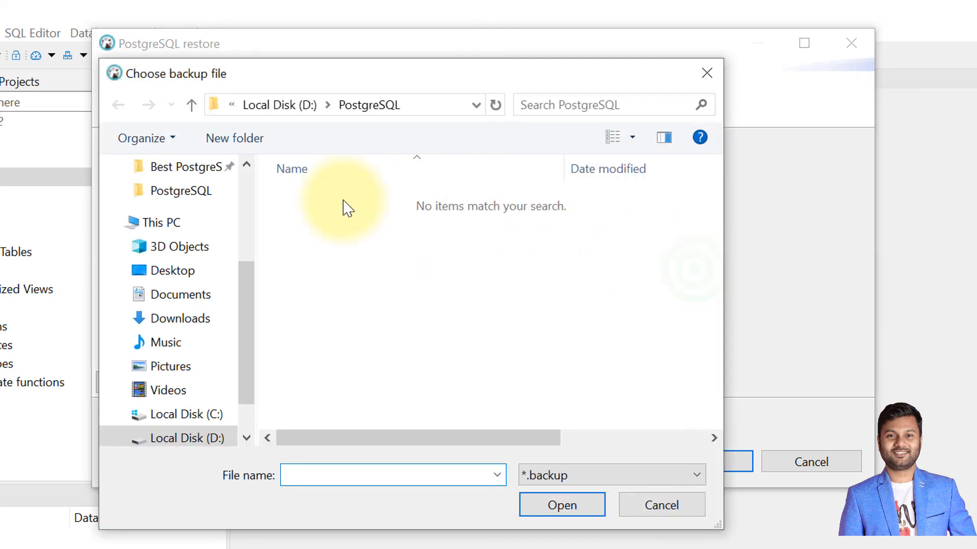
pyautogui.click(569, 472)
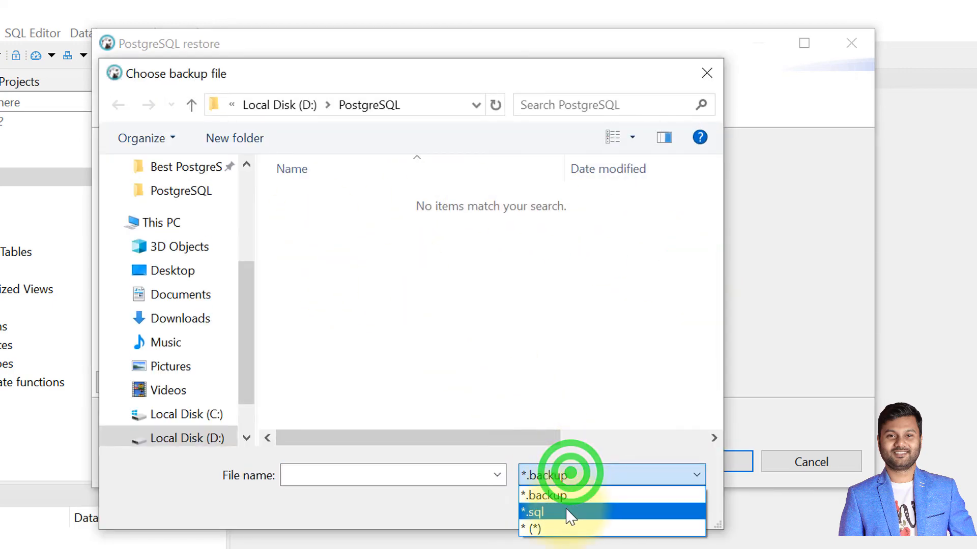
pyautogui.click(559, 529)
pyautogui.click(377, 203)
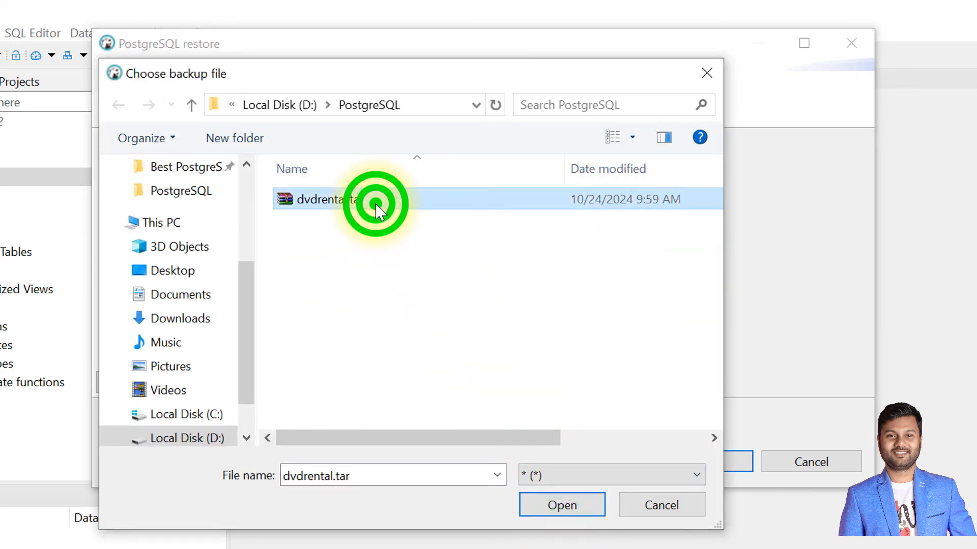
pyautogui.click(562, 505)
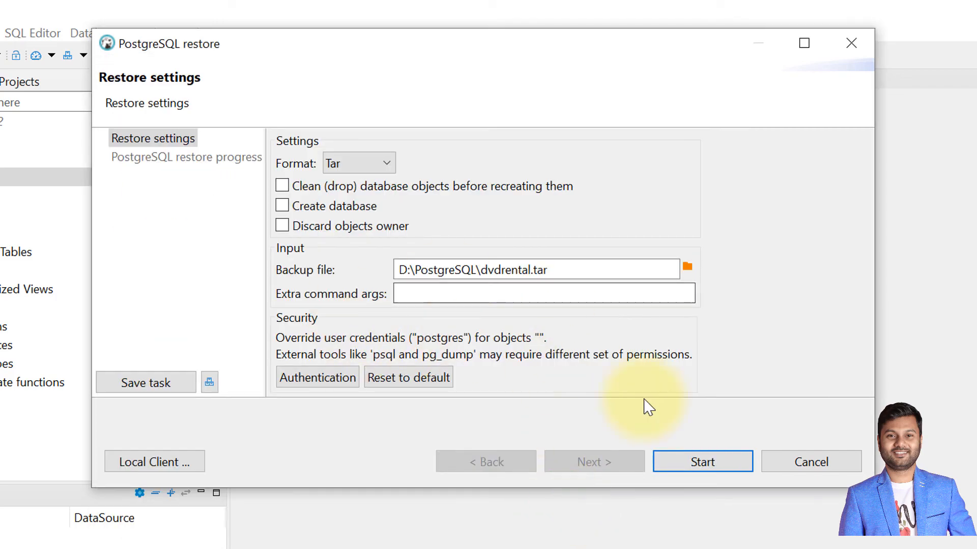
# - Run the restore into dvdrental, confirm the launch, and close the restore dialog once the task finishes
pyautogui.click(712, 461)
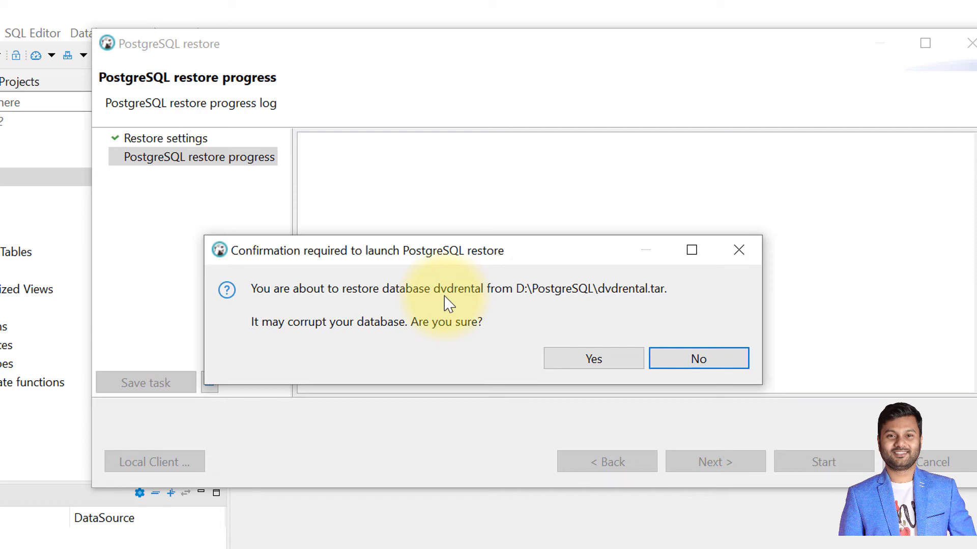
pyautogui.click(604, 357)
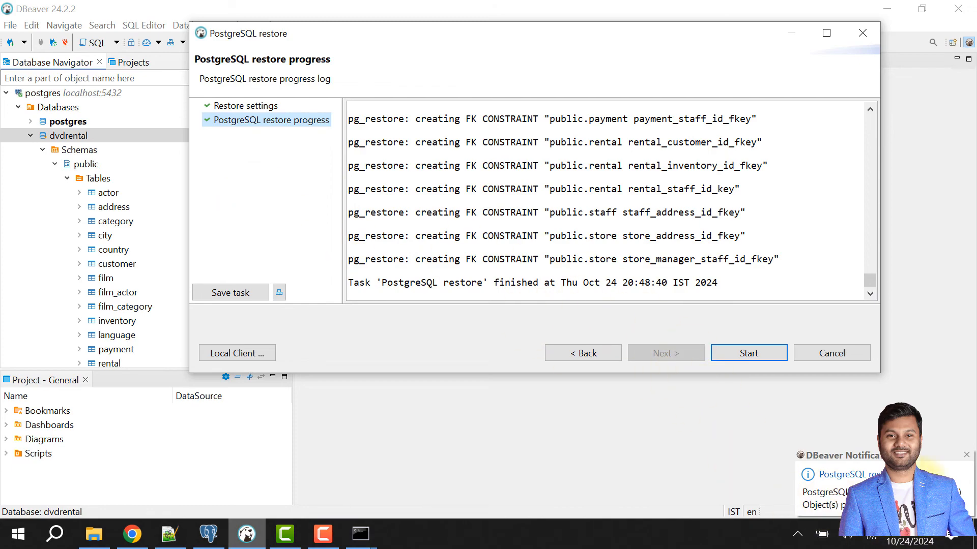
pyautogui.click(865, 33)
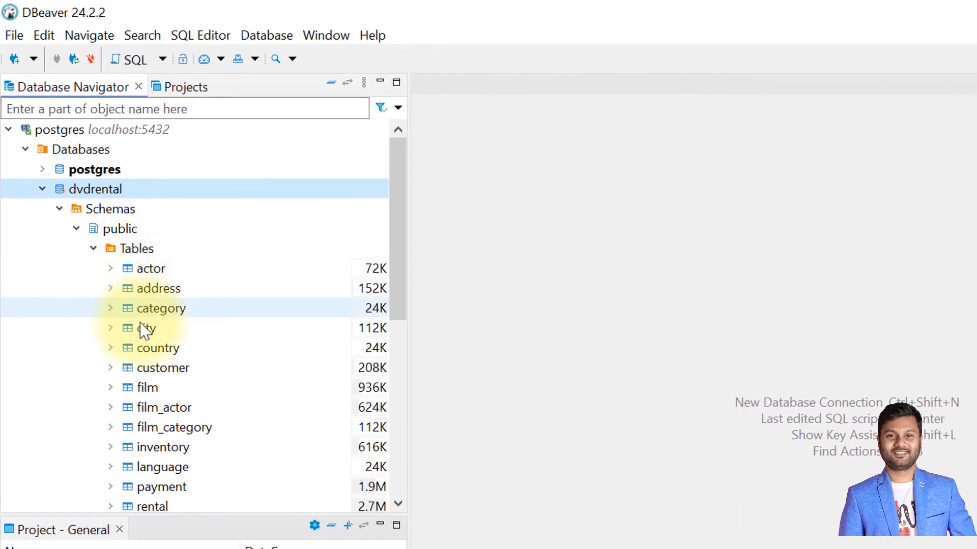
# - Review the restored tables and expand the Views folder of the dvdrental public schema
pyautogui.scroll(-6, 138, 290)
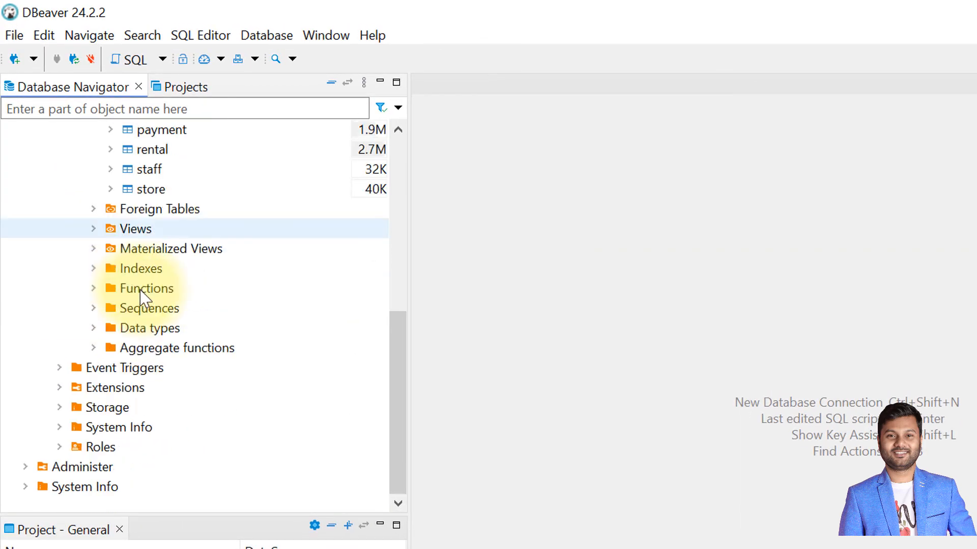
pyautogui.click(94, 229)
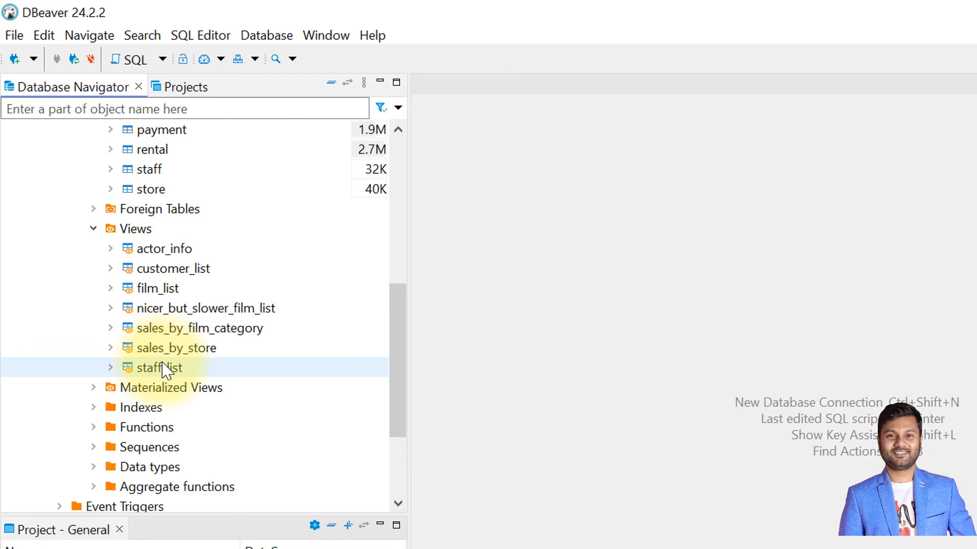
pyautogui.scroll(6, 178, 356)
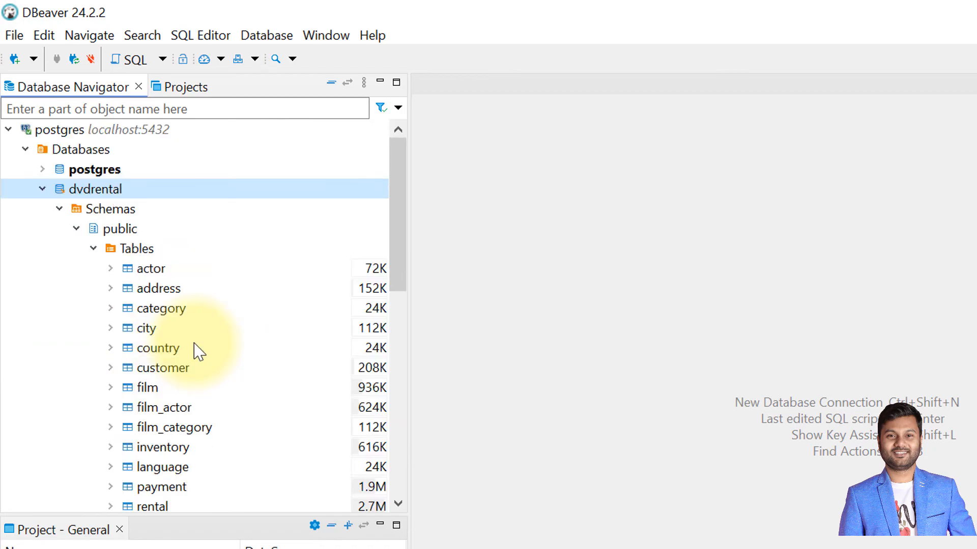
# - Delete the dvdrental database from the server and confirm the deletion
pyautogui.rightClick(149, 190)
pyautogui.click(260, 422)
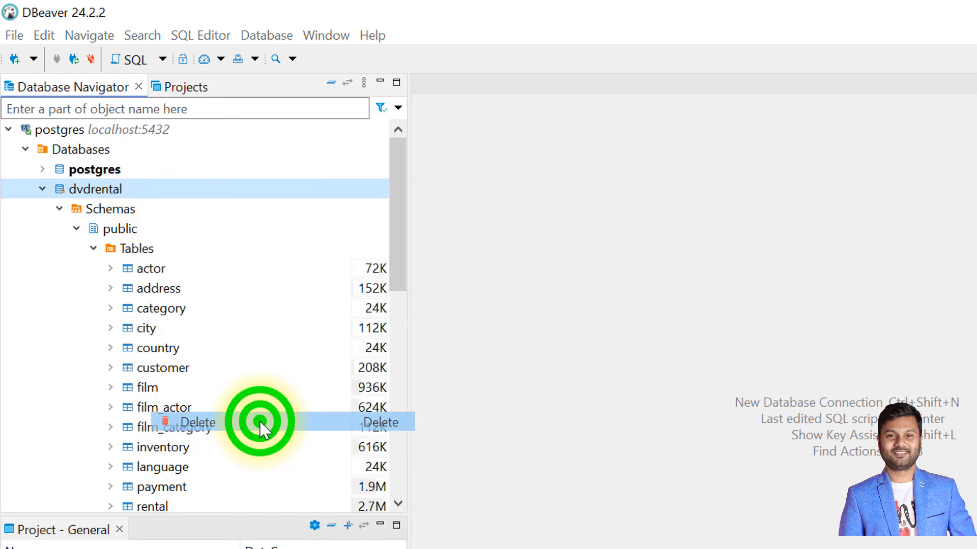
pyautogui.click(703, 382)
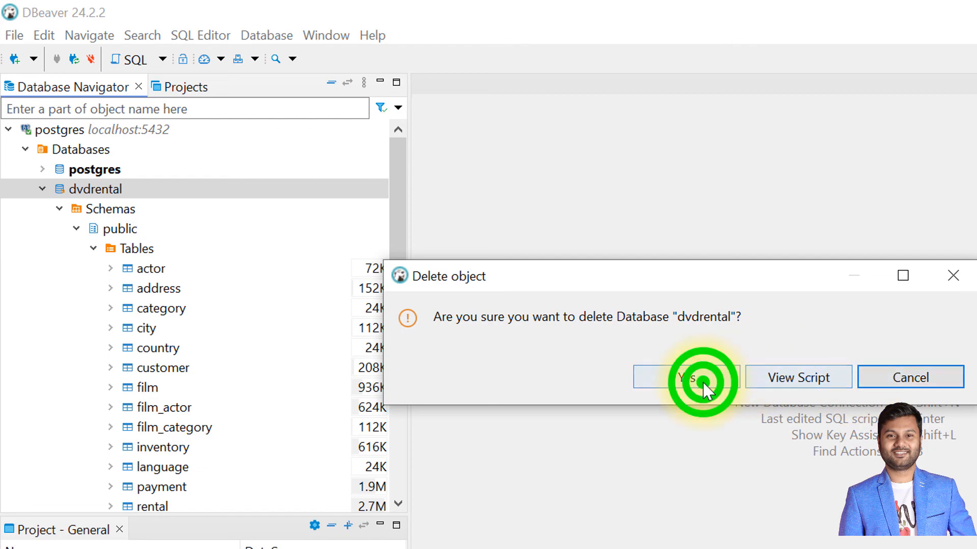